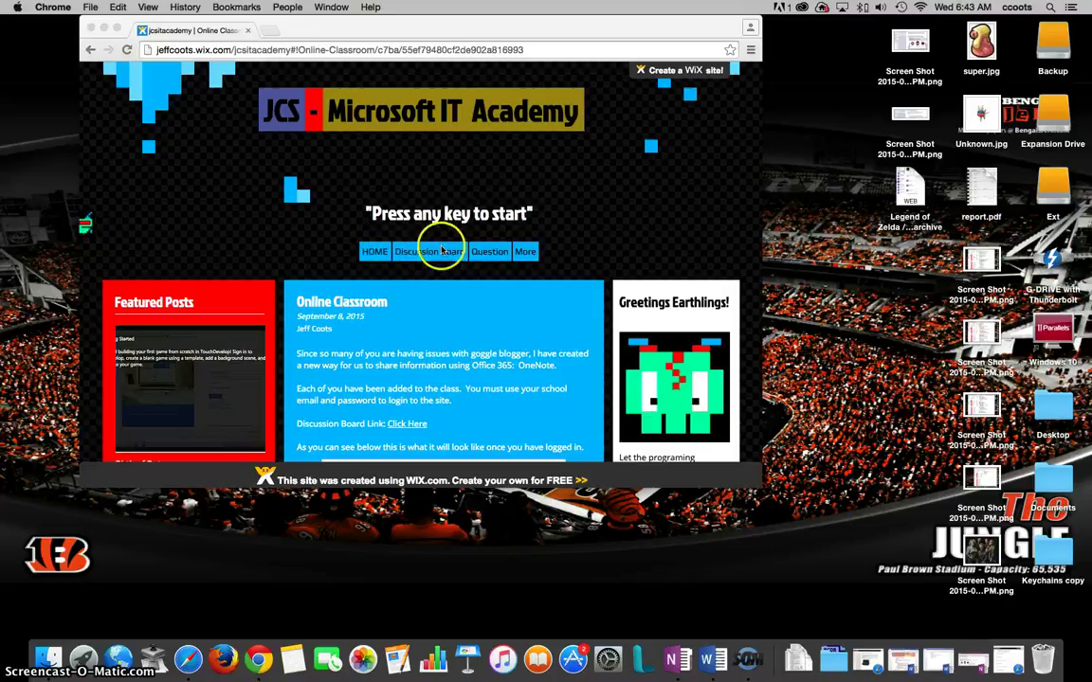
Read through the Online Classroom post on the class website and open the class Discussion Board.
{"action": "left_click", "coordinate": [526, 250]}
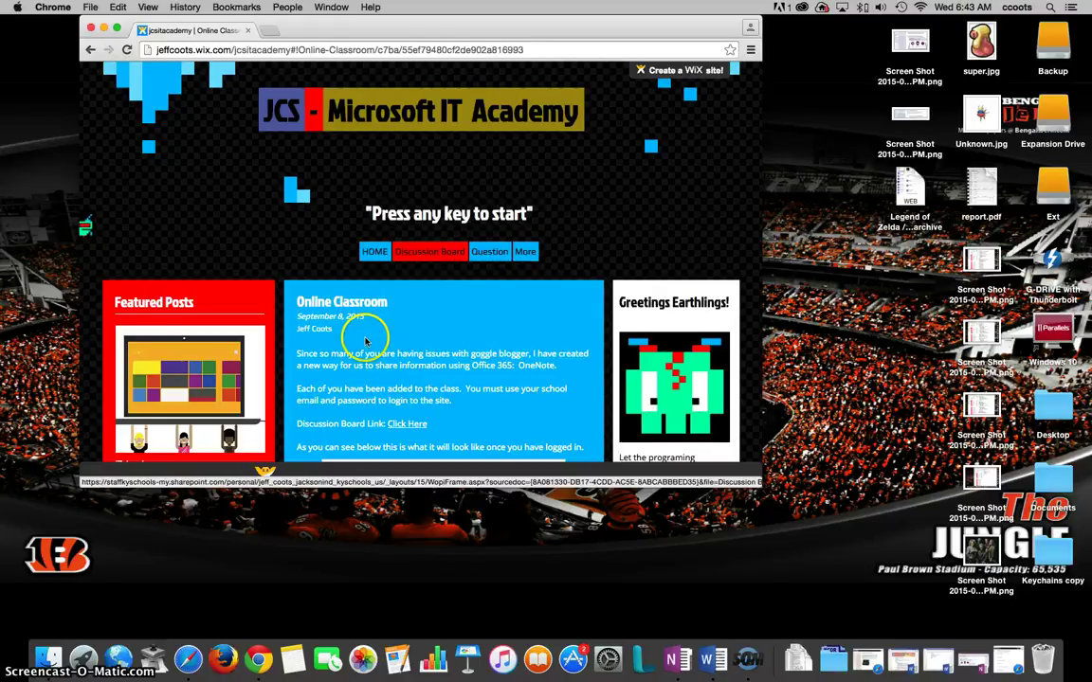
{"action": "scroll", "coordinate": [349, 370], "scroll_direction": "down", "scroll_amount": 2}
{"action": "scroll", "coordinate": [413, 394], "scroll_direction": "down", "scroll_amount": 4}
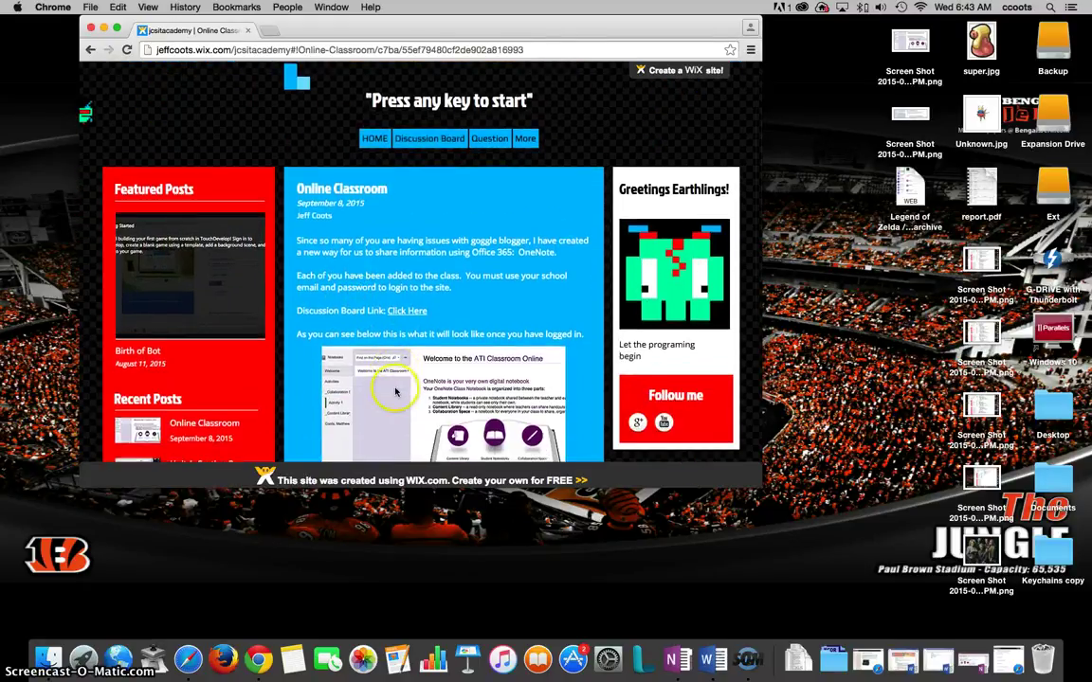
{"action": "scroll", "coordinate": [317, 179], "scroll_direction": "down", "scroll_amount": 1}
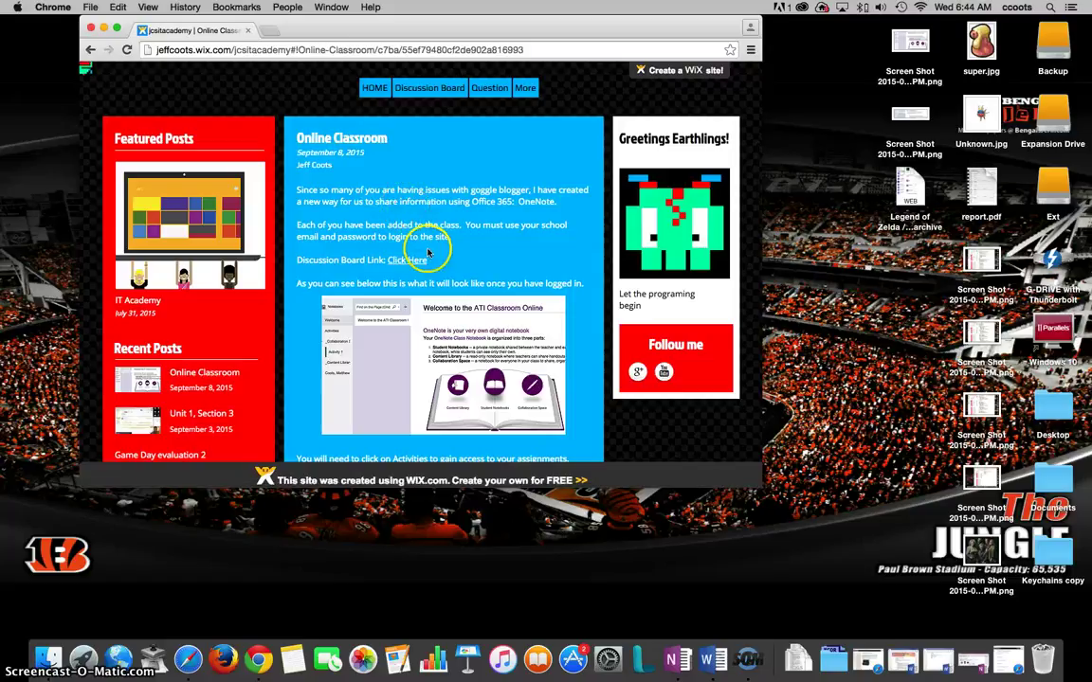
{"action": "scroll", "coordinate": [412, 251], "scroll_direction": "down", "scroll_amount": 9}
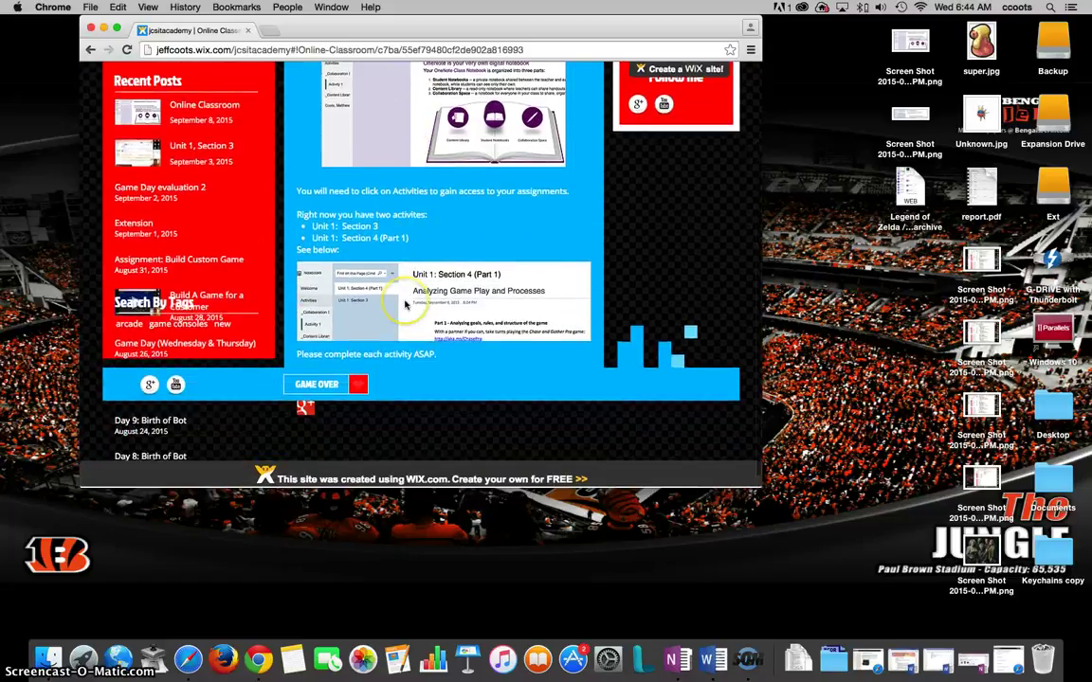
{"action": "scroll", "coordinate": [405, 301], "scroll_direction": "up", "scroll_amount": 12}
{"action": "scroll", "coordinate": [421, 246], "scroll_direction": "up", "scroll_amount": 2}
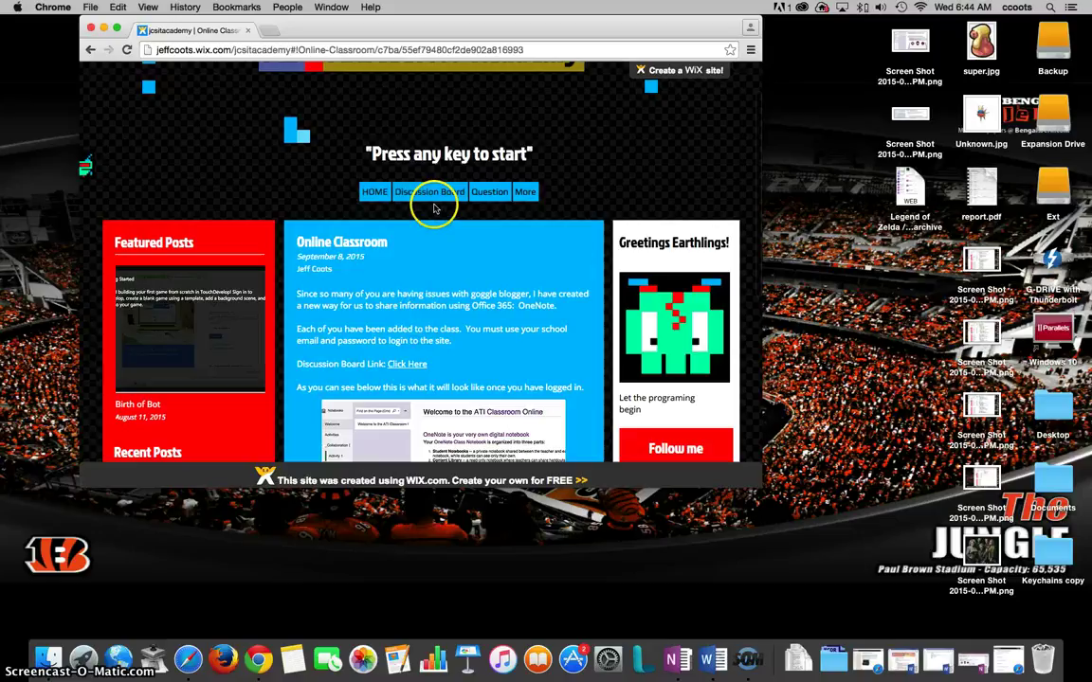
{"action": "left_click", "coordinate": [435, 192]}
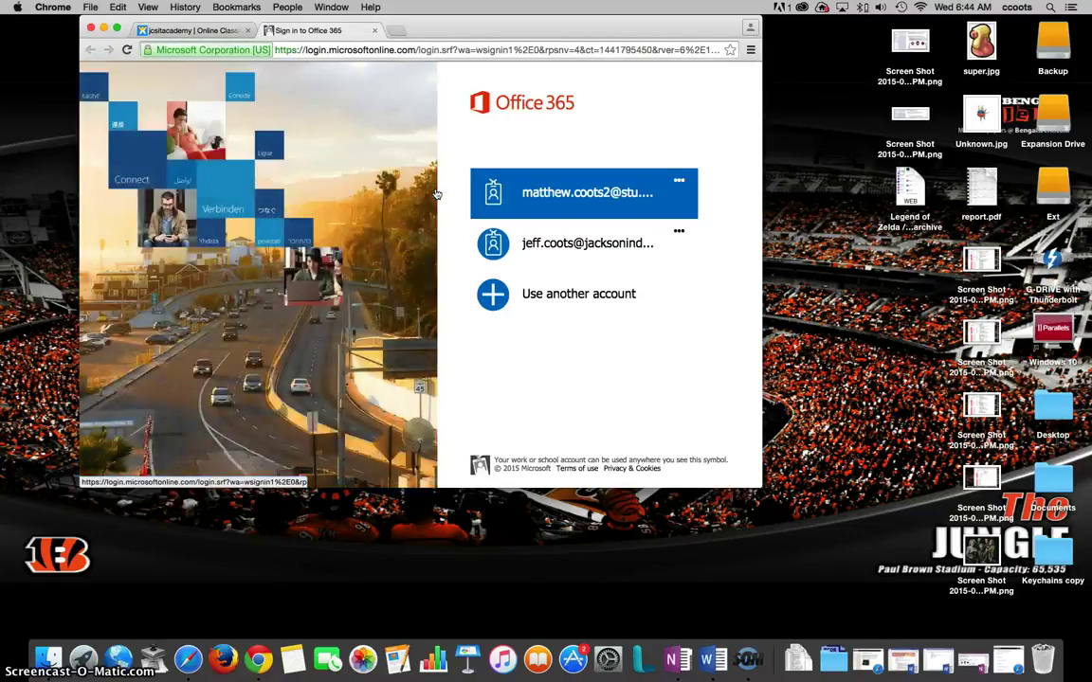
Sign in to Office 365 with the saved student account as a work or school account, entering the account password.
{"action": "left_click", "coordinate": [569, 190]}
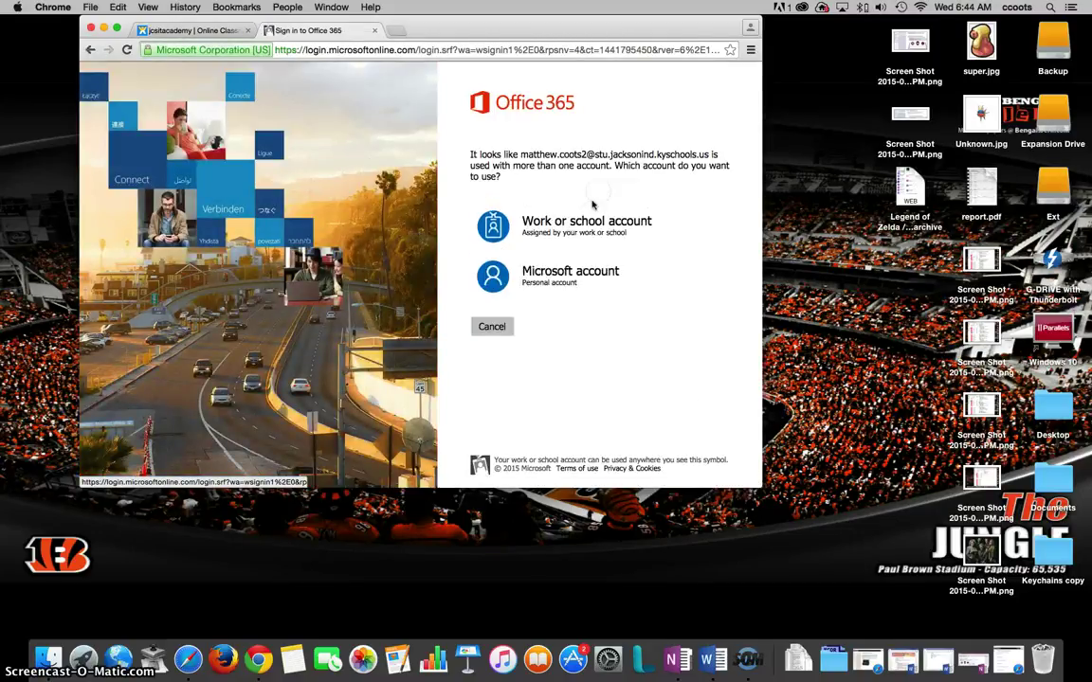
{"action": "left_click", "coordinate": [527, 212]}
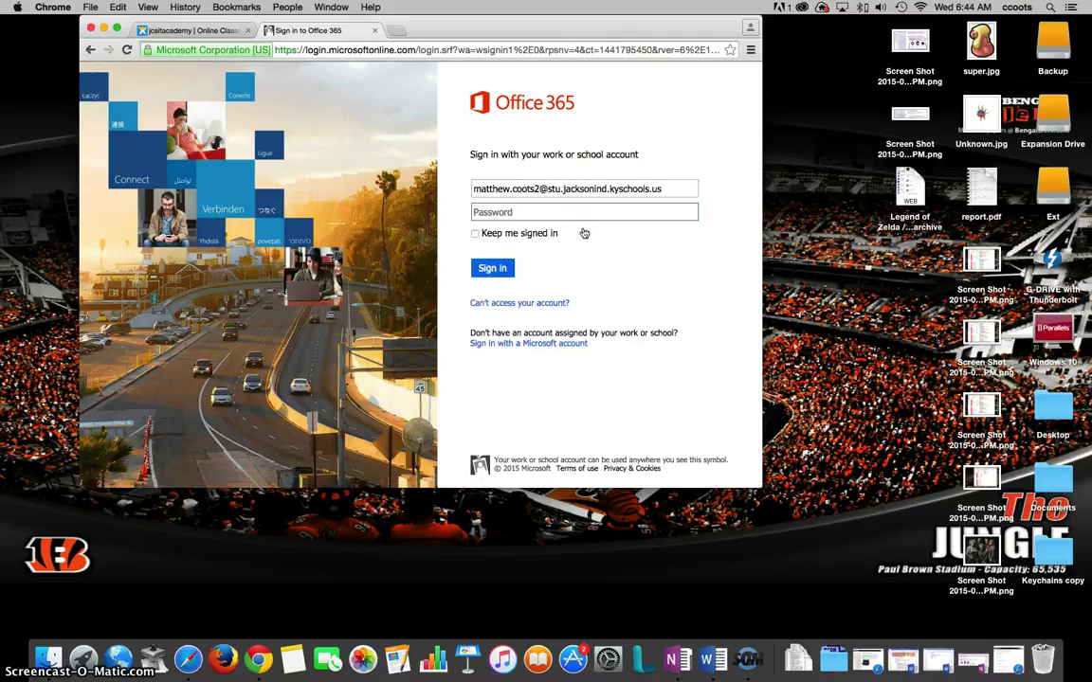
{"action": "type", "text": "••••••"}
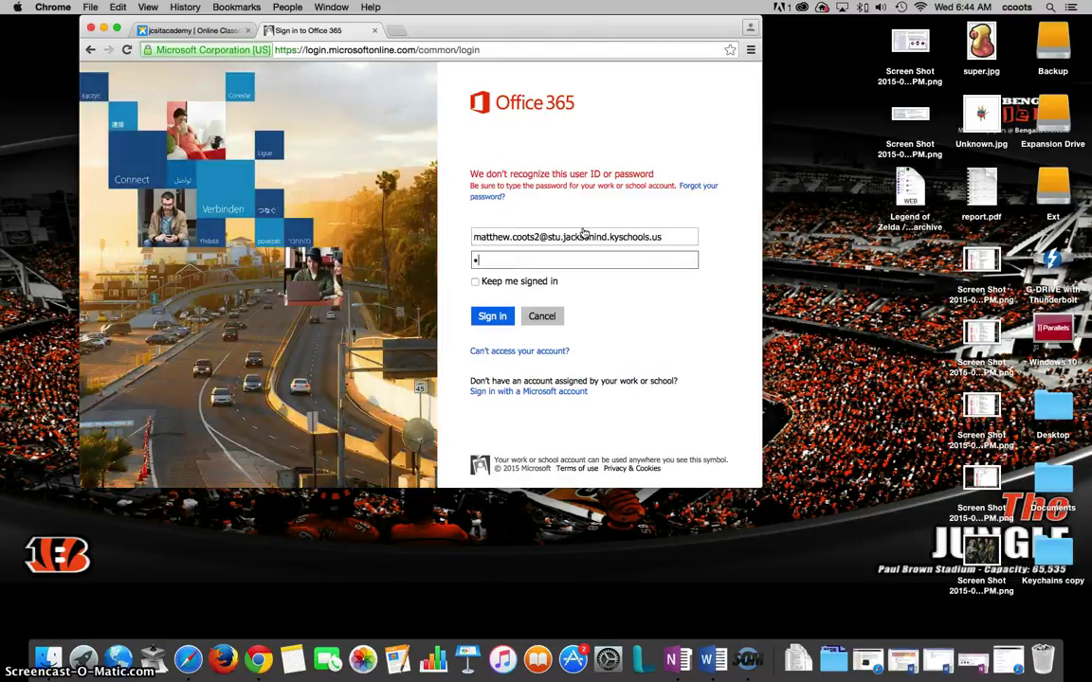
{"action": "key", "text": "Return"}
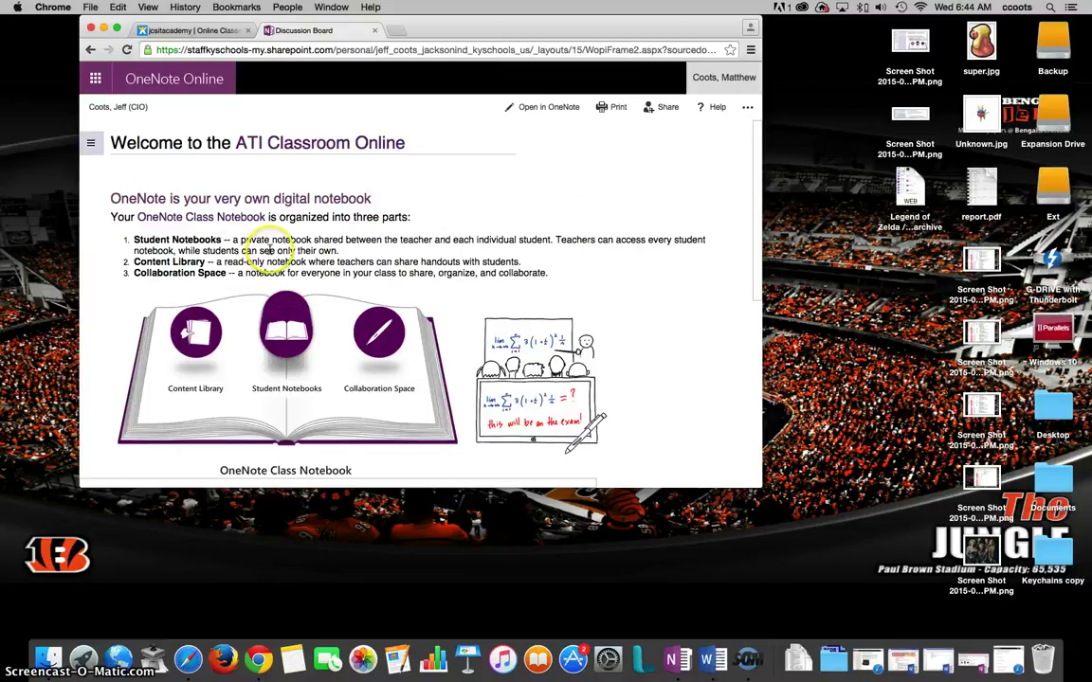
Look over the Welcome to the ATI Classroom Online page and show the notebook's section and page navigation.
{"action": "scroll", "coordinate": [268, 249], "scroll_direction": "down", "scroll_amount": 5}
{"action": "scroll", "coordinate": [269, 249], "scroll_direction": "up", "scroll_amount": 5}
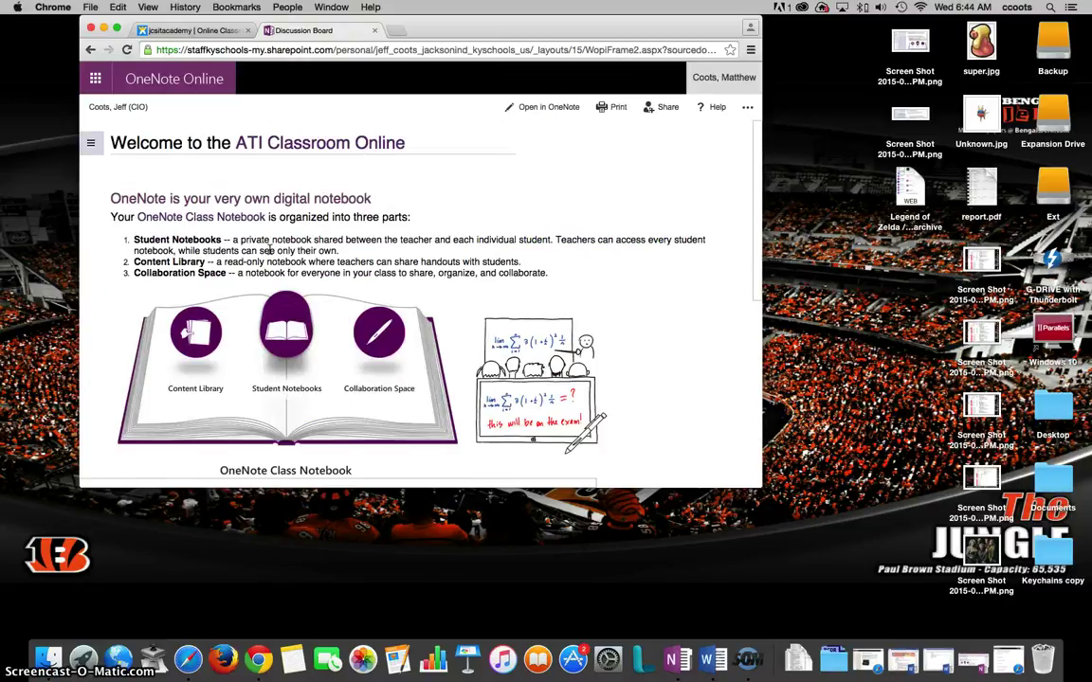
{"action": "left_click", "coordinate": [537, 119]}
{"action": "left_click", "coordinate": [90, 145]}
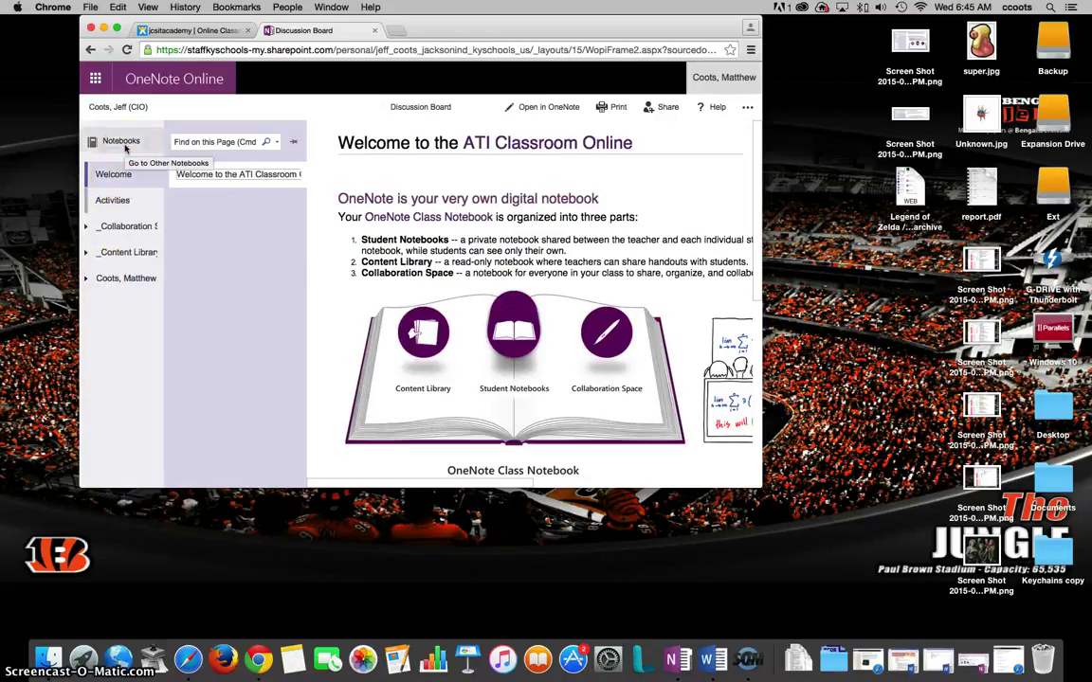
Open the Activities section and read its Unit 1: Section 4 (Part 1) and Unit 1: Section 3 pages.
{"action": "left_click", "coordinate": [122, 208]}
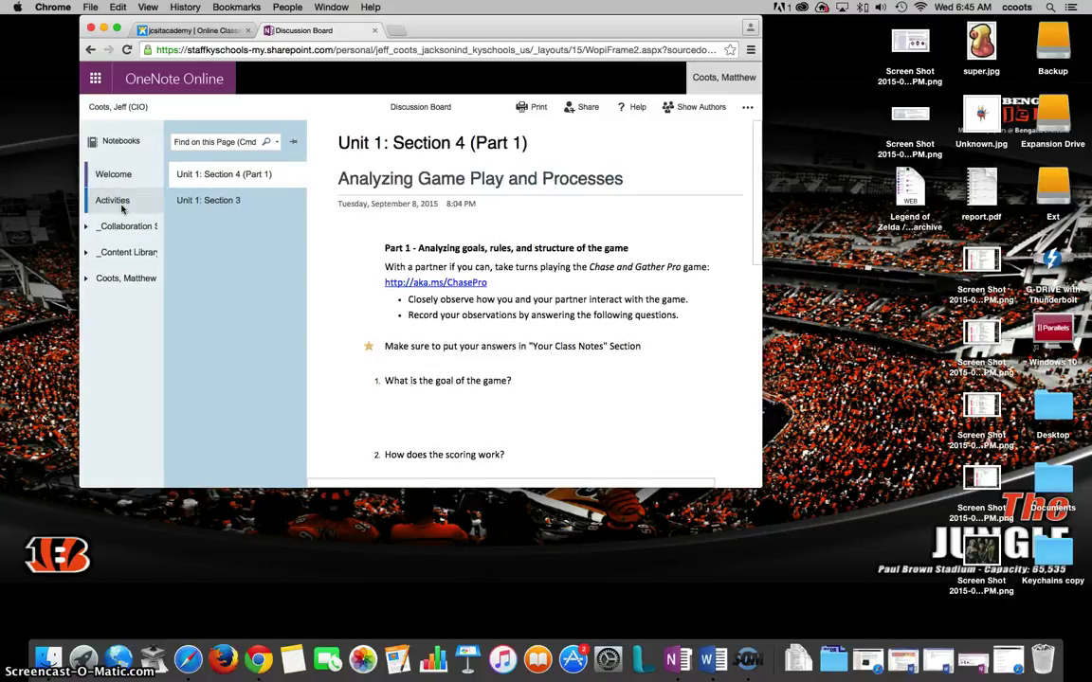
{"action": "left_click", "coordinate": [209, 202]}
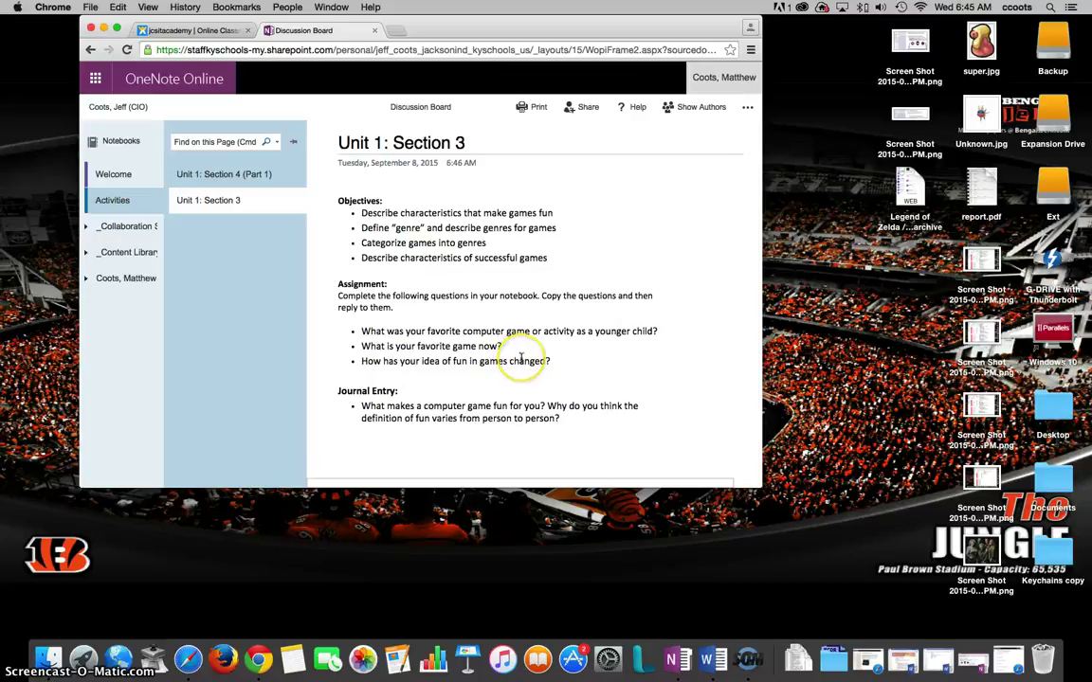
{"action": "scroll", "coordinate": [507, 389], "scroll_direction": "right", "scroll_amount": 1}
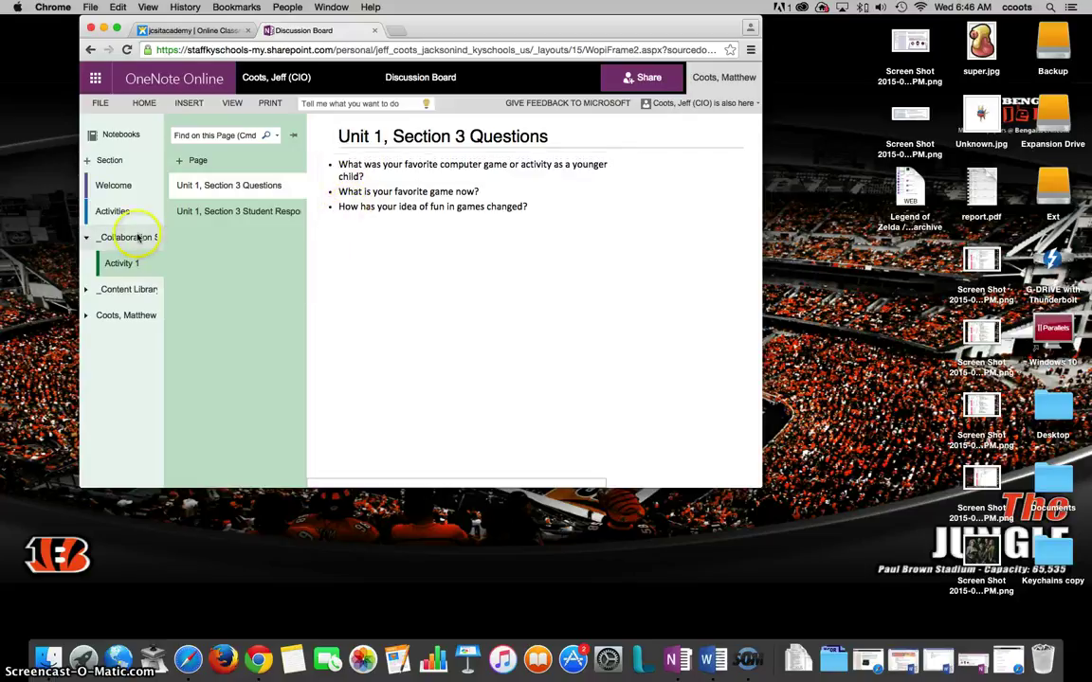
On the Unit 1, Section 3 Student Responses page, recolor the line about PacMan and Super Mario Bros. red.
{"action": "left_click", "coordinate": [229, 212]}
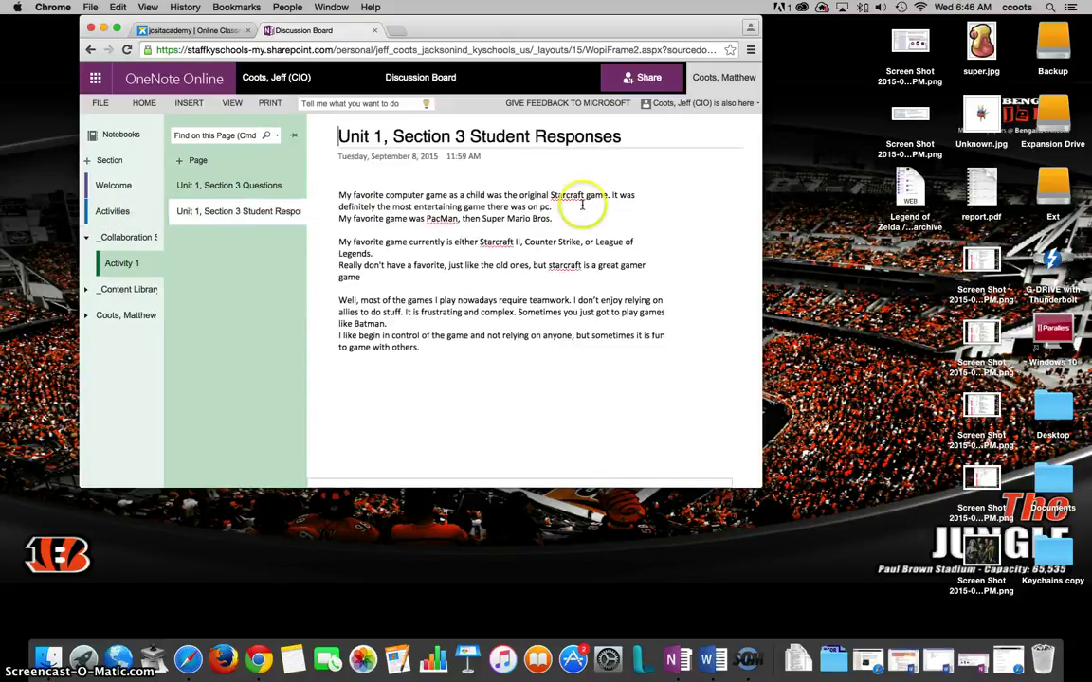
{"action": "left_click", "coordinate": [581, 205]}
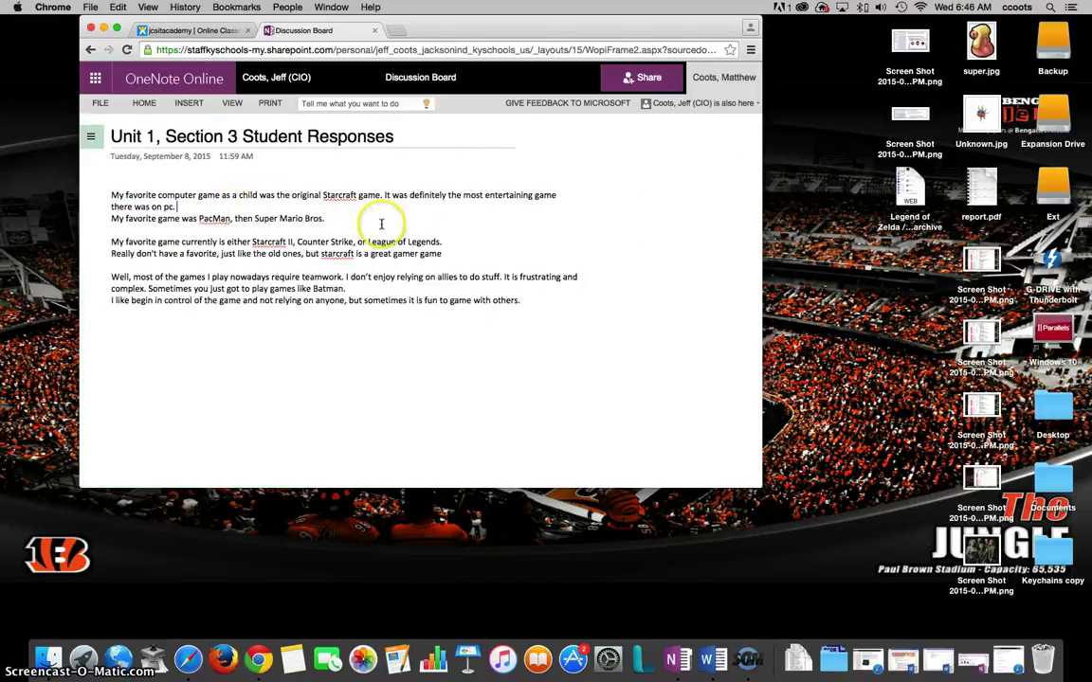
{"action": "left_click", "coordinate": [346, 222]}
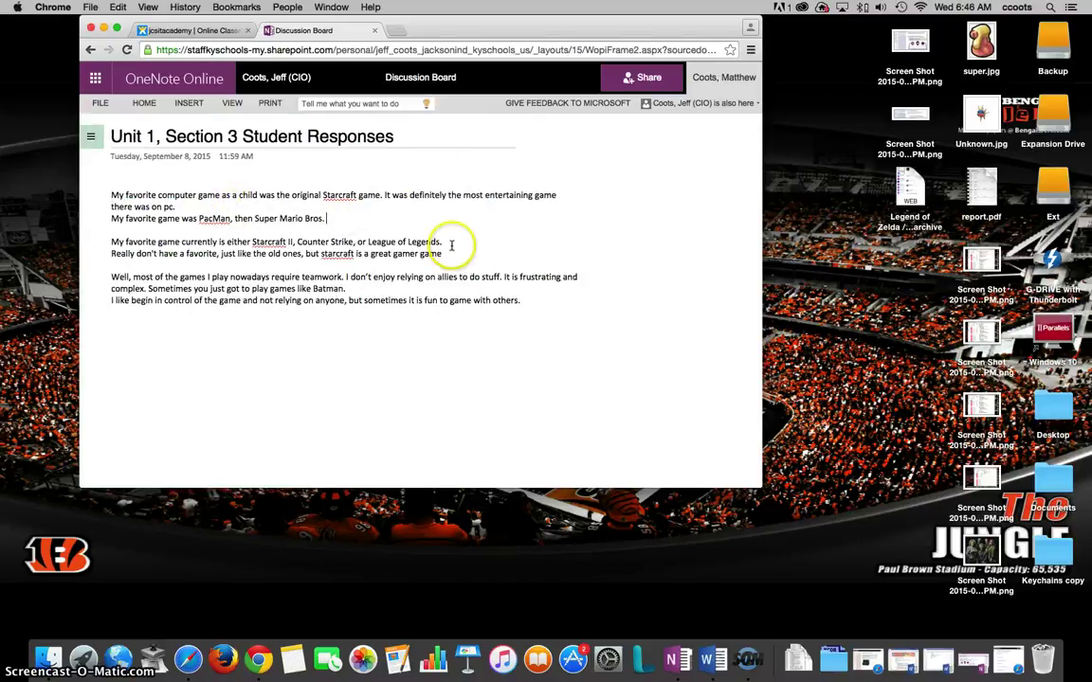
{"action": "left_click", "coordinate": [408, 232]}
{"action": "left_click_drag", "start_coordinate": [337, 221], "coordinate": [105, 225]}
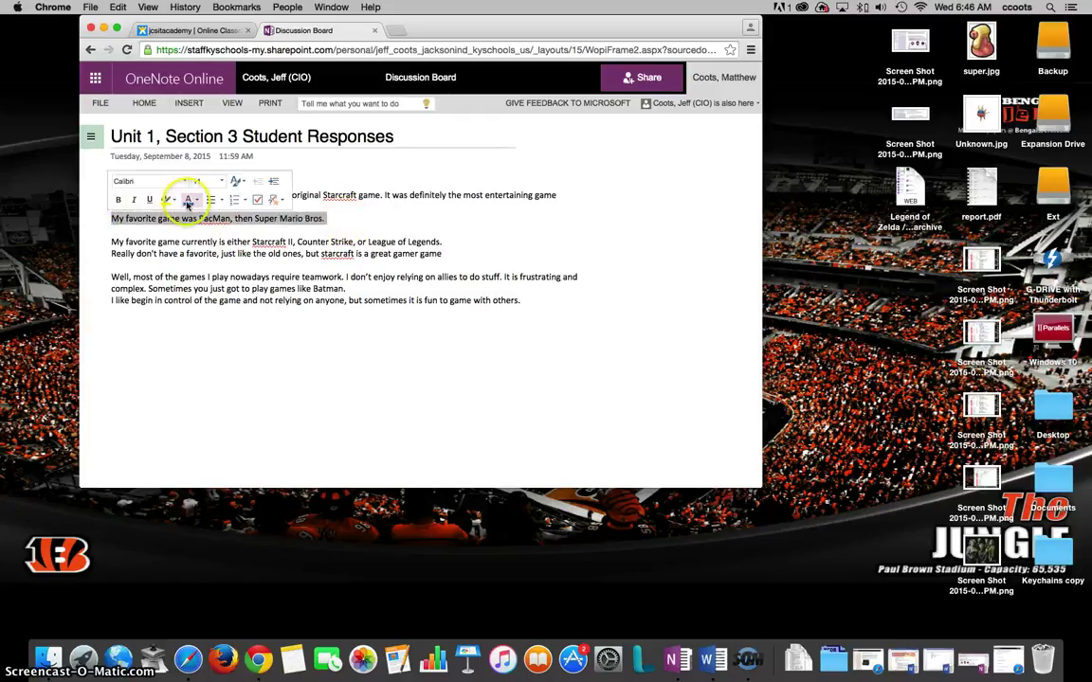
{"action": "left_click", "coordinate": [198, 201]}
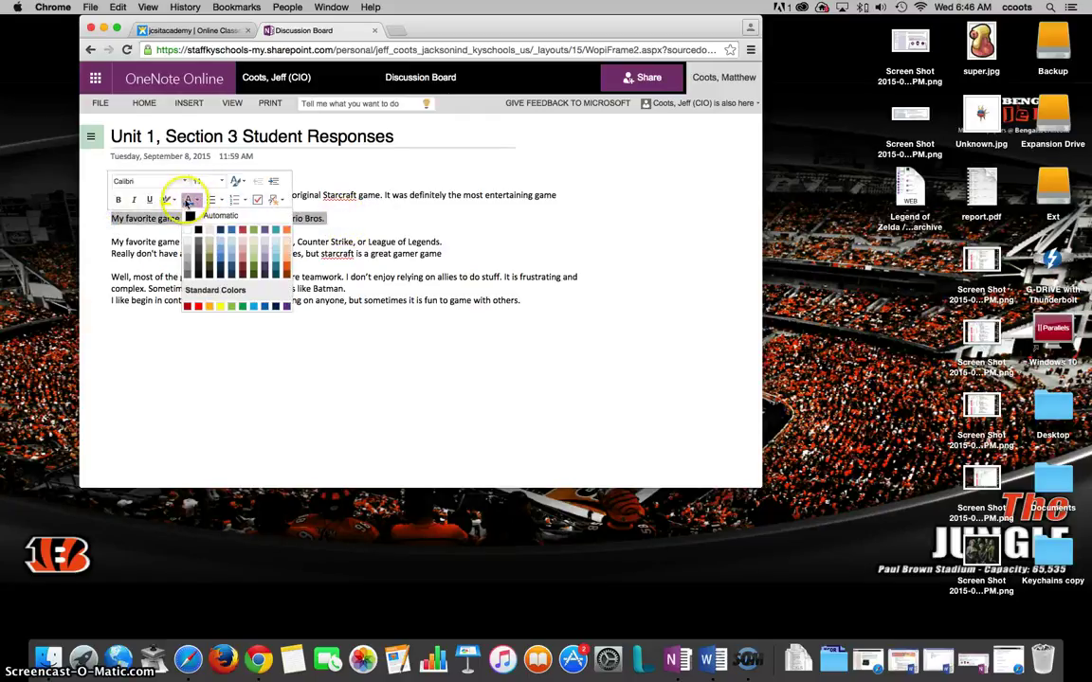
{"action": "left_click", "coordinate": [246, 235]}
{"action": "left_click", "coordinate": [397, 219]}
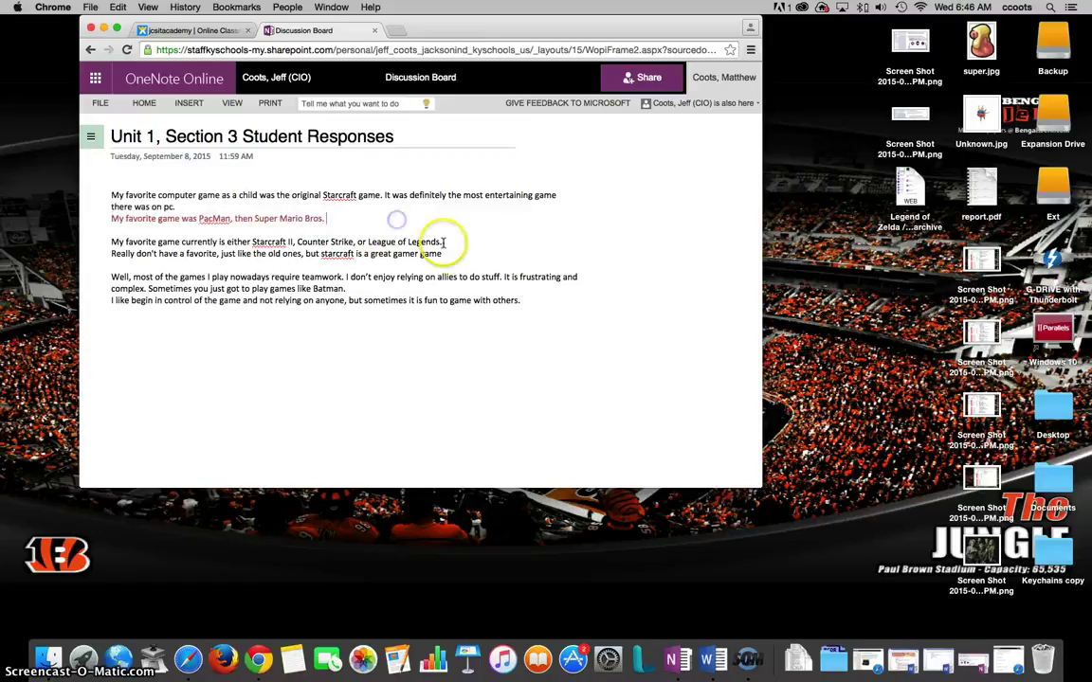
Recolor the reply beginning "Really don't have a favorite" with the same red theme color.
{"action": "left_click_drag", "start_coordinate": [444, 254], "coordinate": [140, 256]}
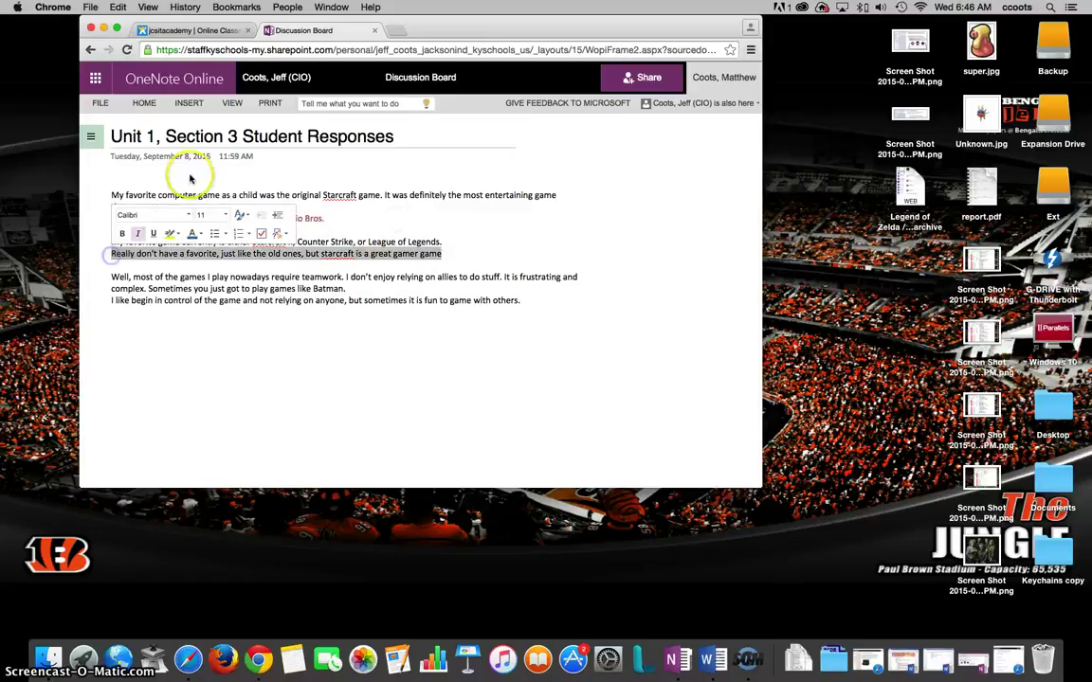
{"action": "left_click", "coordinate": [199, 234]}
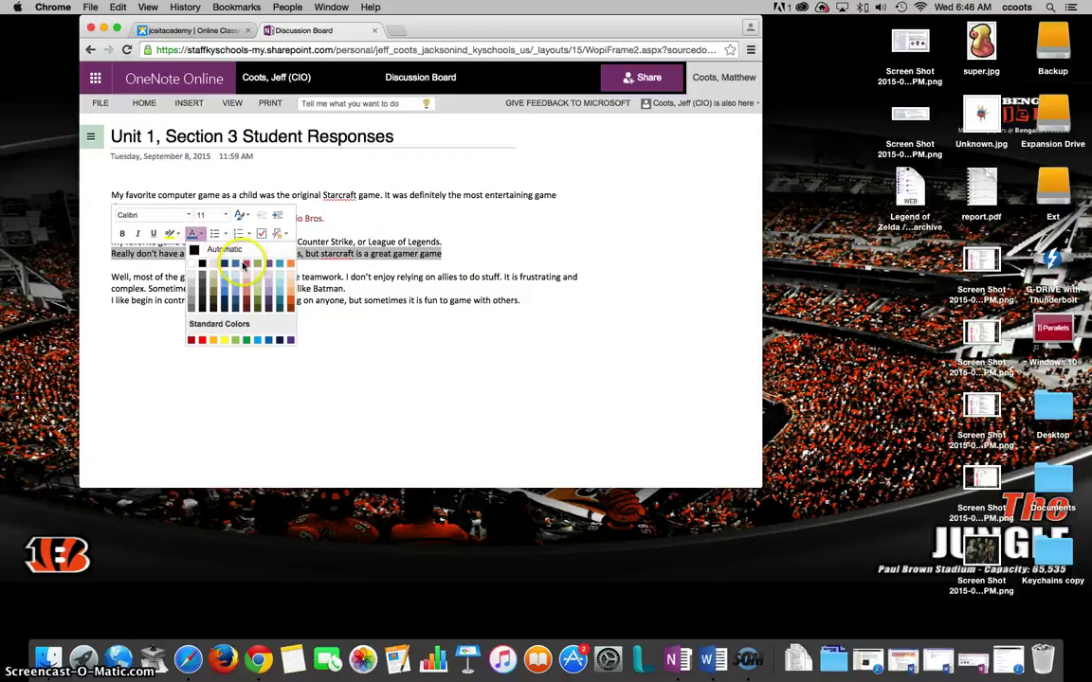
{"action": "left_click", "coordinate": [246, 263]}
{"action": "left_click", "coordinate": [380, 312]}
Recolor the last reply, beginning "I like begin in control of the game", with a standard red.
{"action": "left_click", "coordinate": [475, 303]}
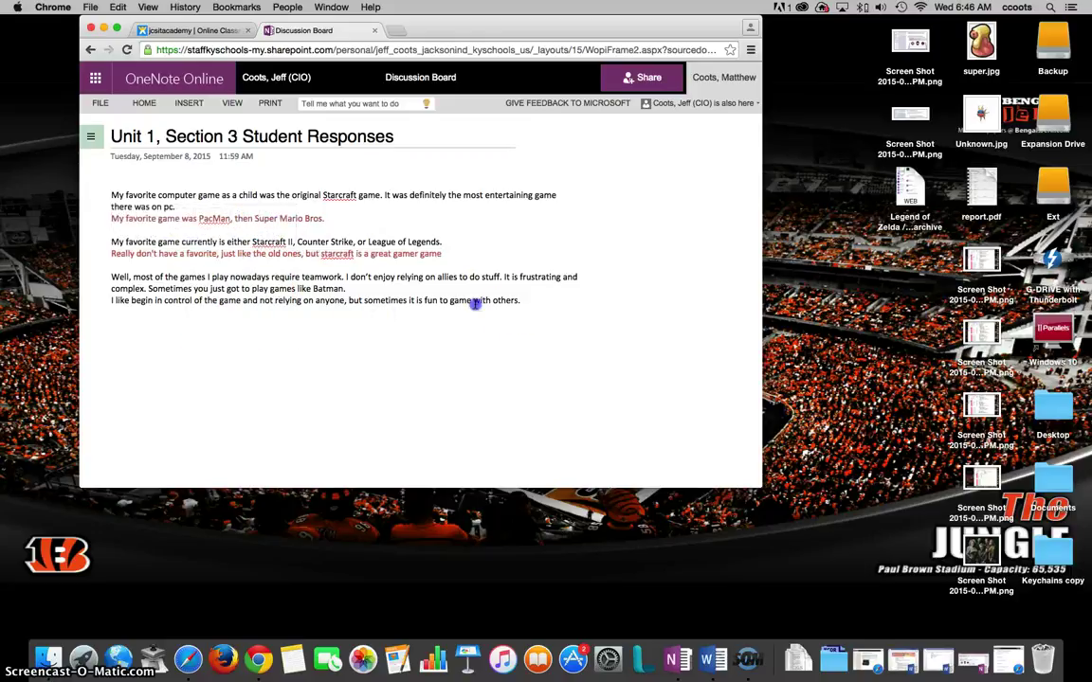
{"action": "left_click", "coordinate": [111, 304], "text": "shift"}
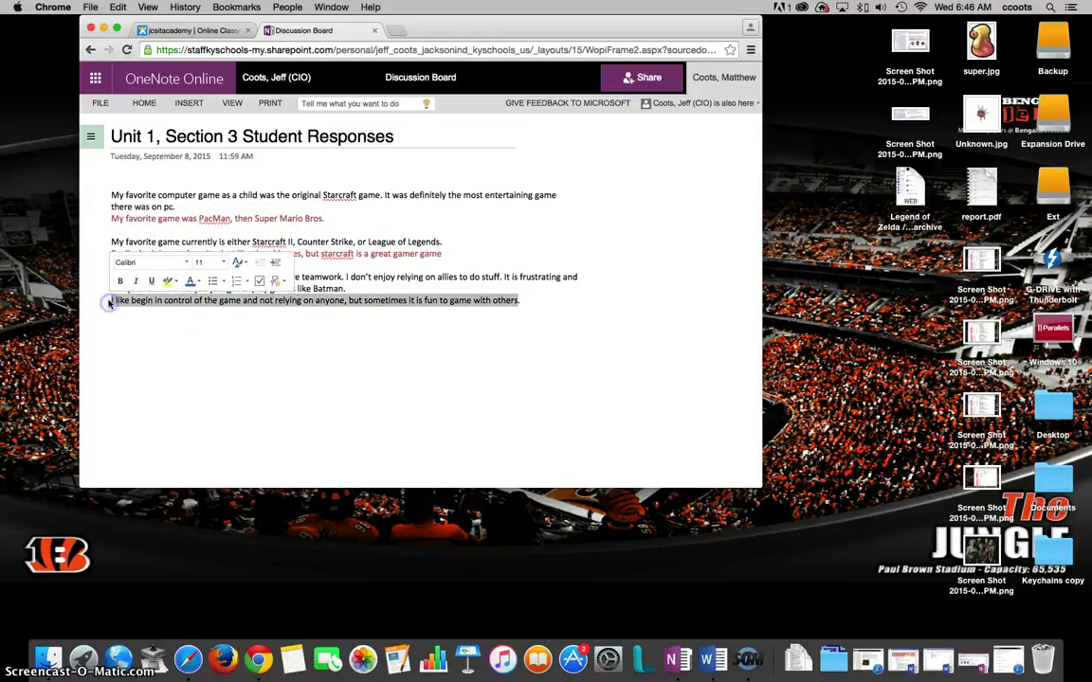
{"action": "left_click", "coordinate": [197, 281]}
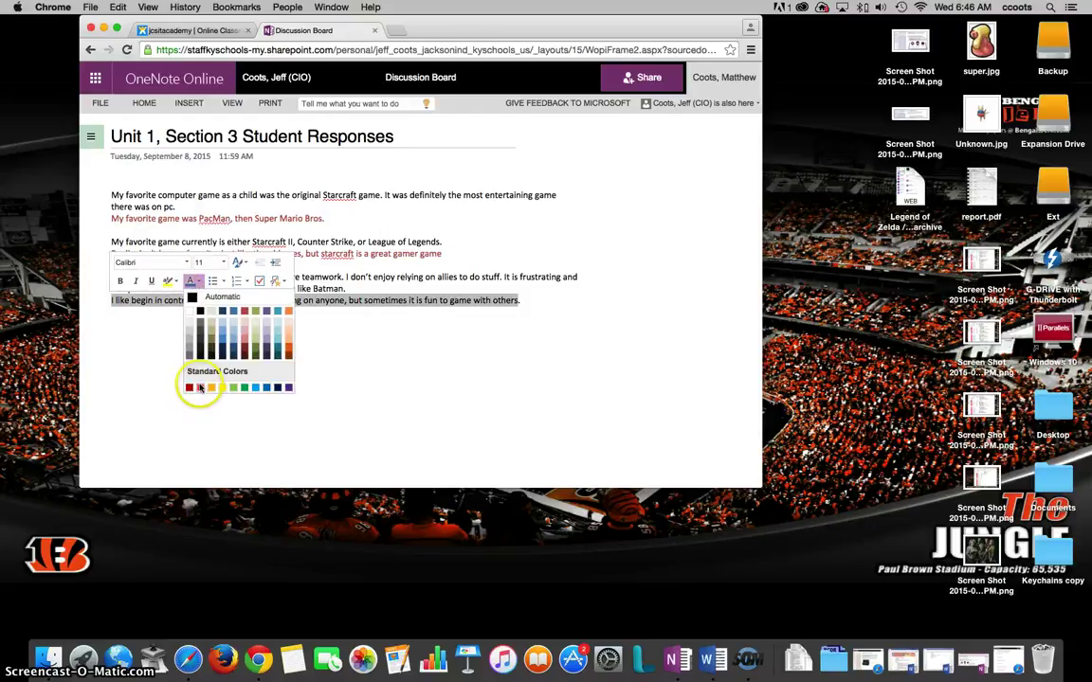
{"action": "left_click", "coordinate": [200, 388]}
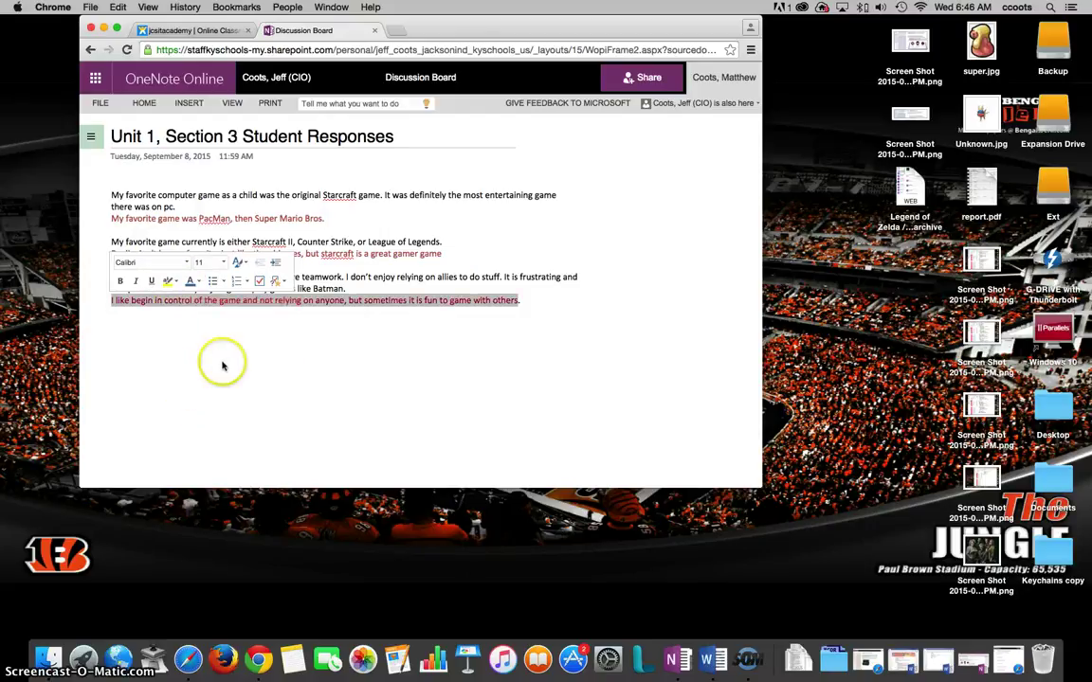
{"action": "left_click", "coordinate": [419, 353]}
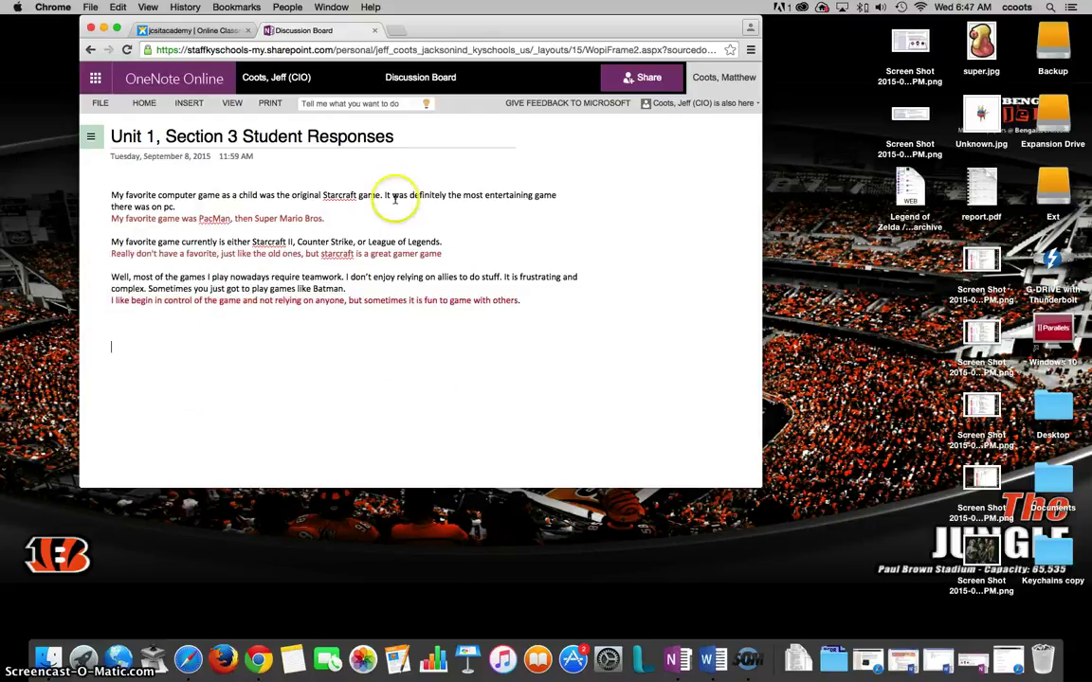
View the Content Library's Getting Started page and its Unit 1, Section 4 (Part 1) page.
{"action": "left_click", "coordinate": [91, 137]}
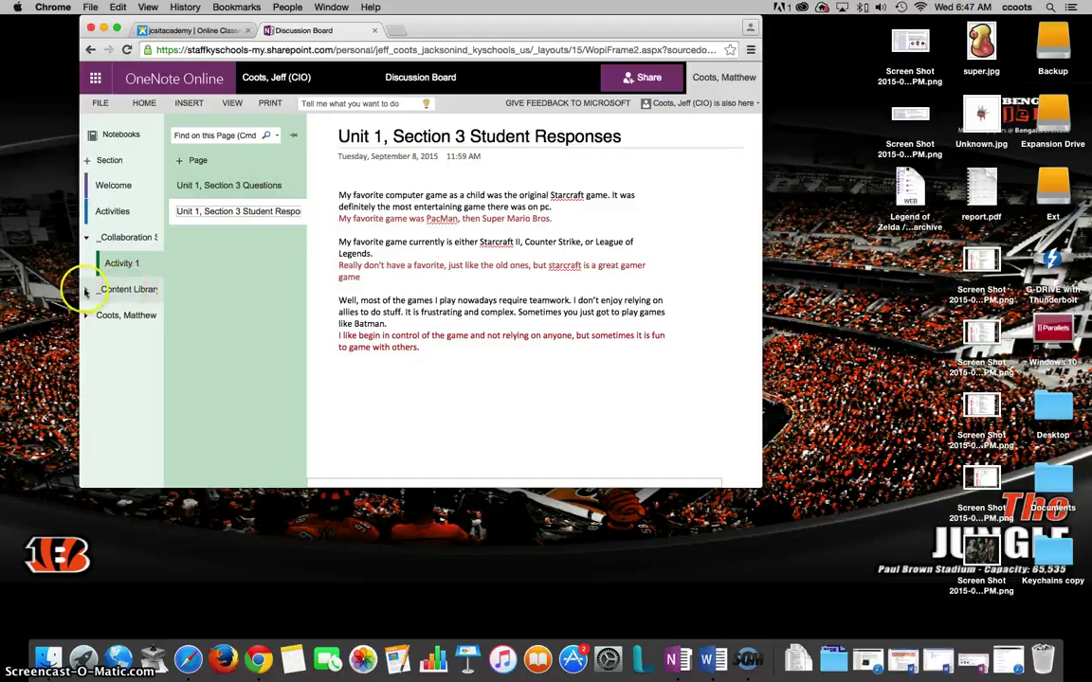
{"action": "left_click", "coordinate": [135, 290]}
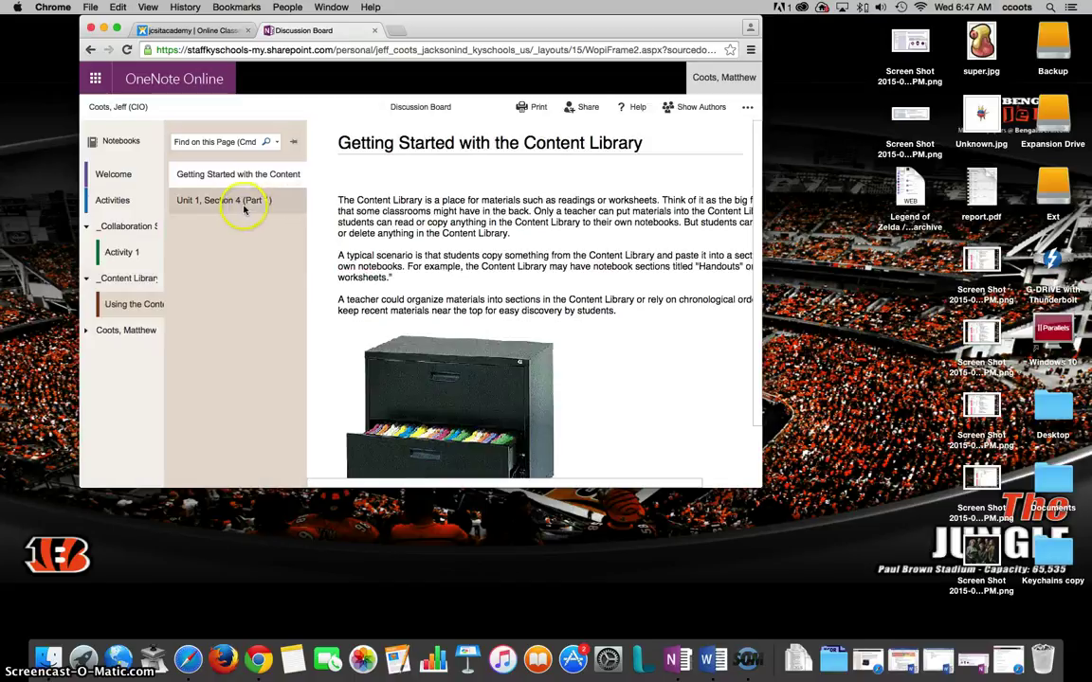
{"action": "left_click", "coordinate": [214, 202]}
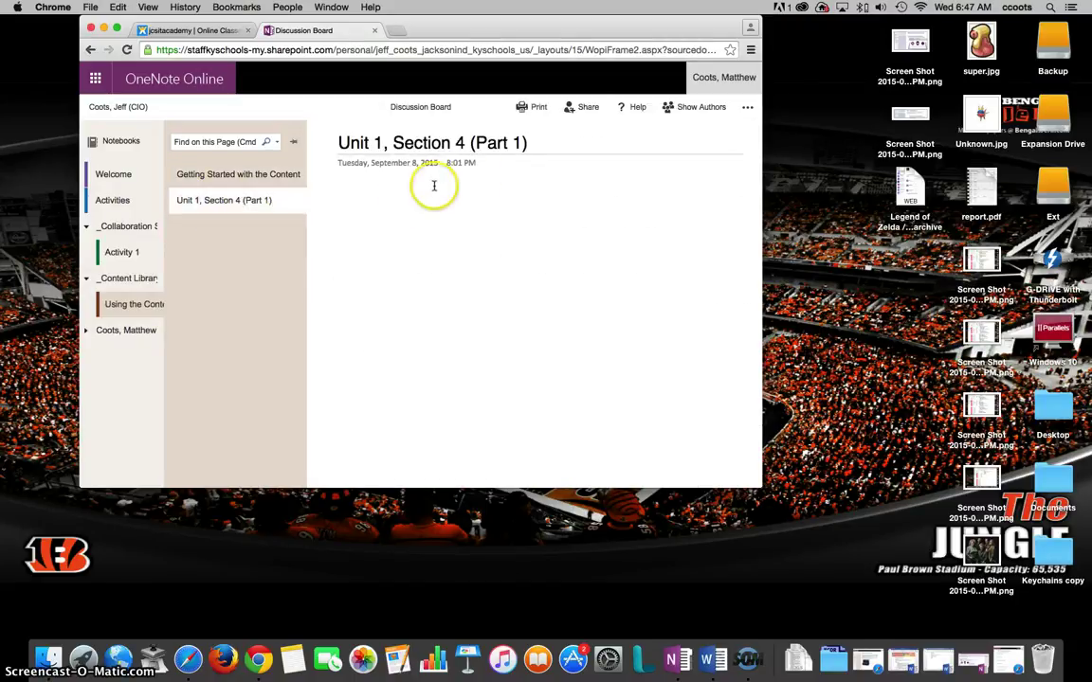
{"action": "left_click", "coordinate": [400, 383]}
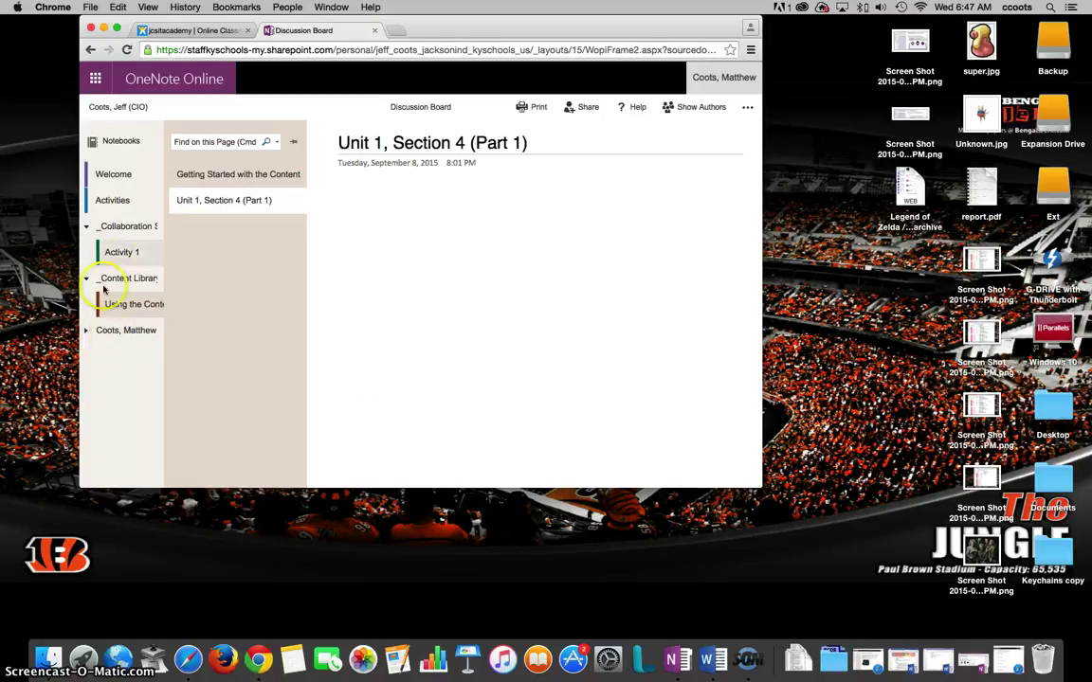
Return to the Unit 1, Section 3 Questions page in the Collaboration Space's Activity 1 section.
{"action": "left_click", "coordinate": [86, 249]}
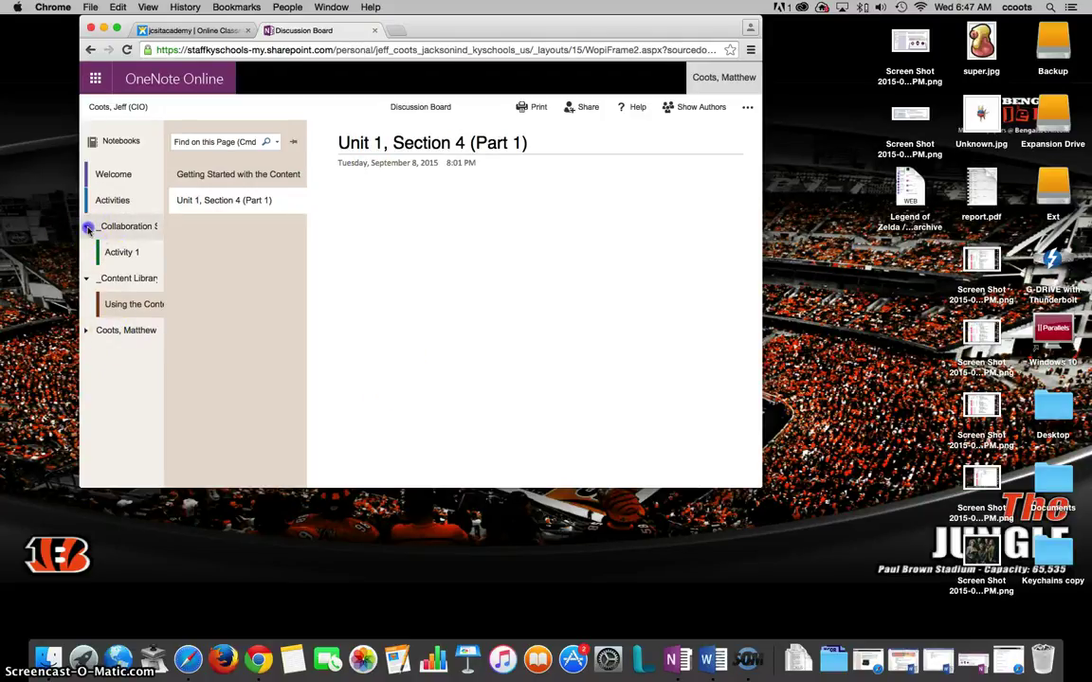
{"action": "left_click", "coordinate": [83, 284]}
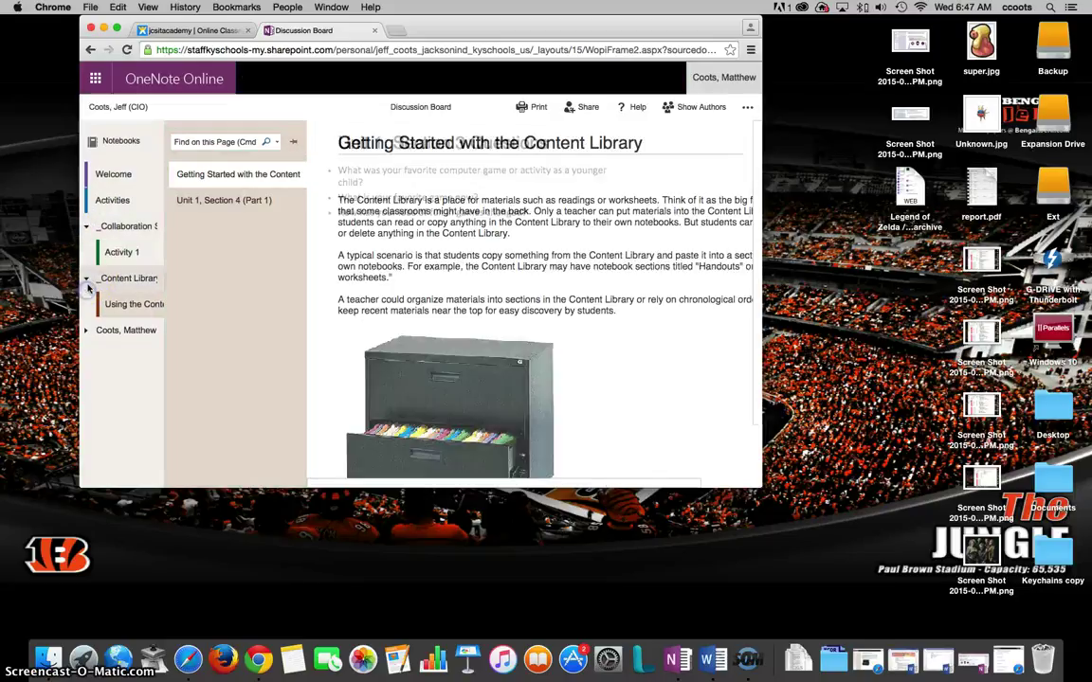
{"action": "left_click", "coordinate": [88, 233]}
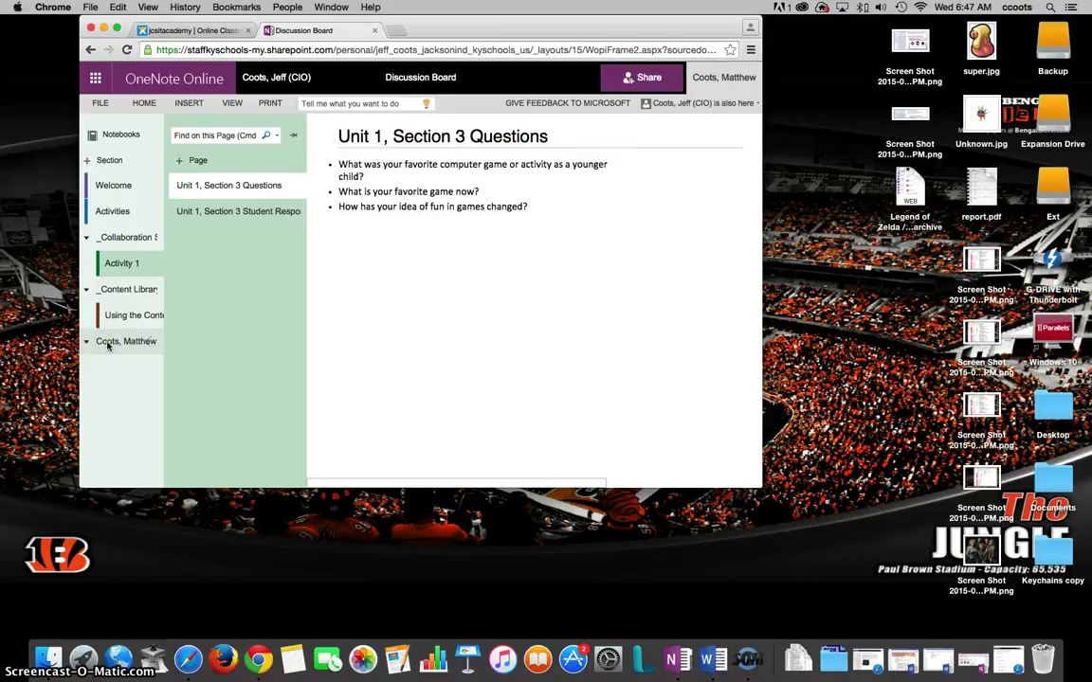
Expand the student's own section group and view its Handouts, Class Notes, Homework, Quizzes and Collaboration sections.
{"action": "left_click", "coordinate": [107, 343]}
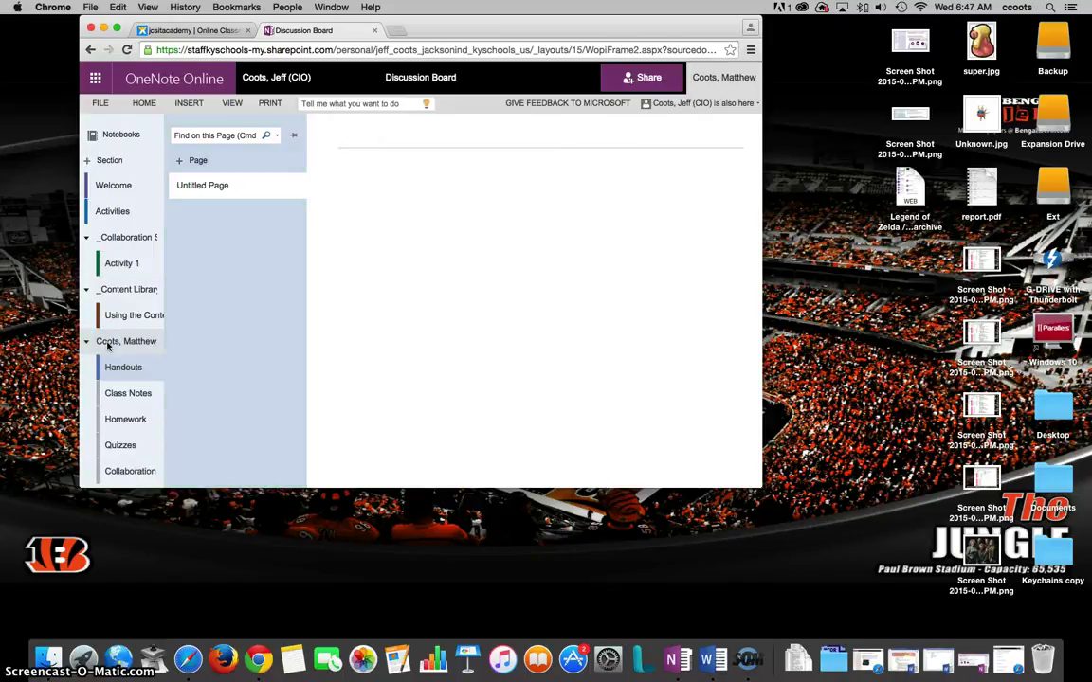
{"action": "left_click", "coordinate": [119, 370]}
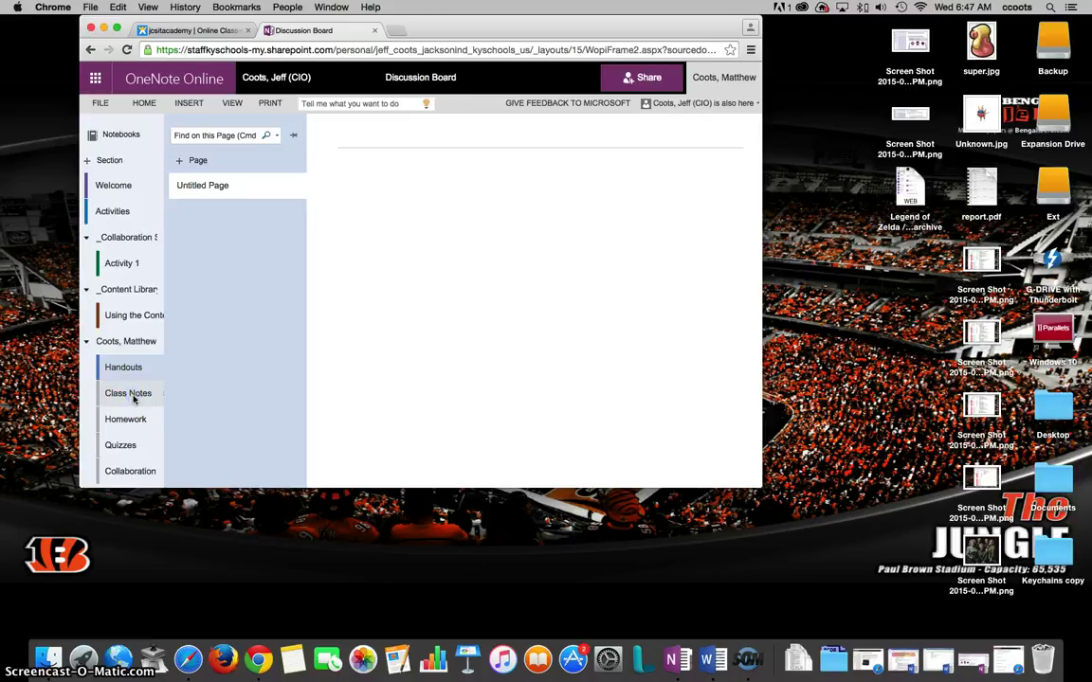
{"action": "left_click", "coordinate": [132, 396]}
{"action": "left_click", "coordinate": [185, 163]}
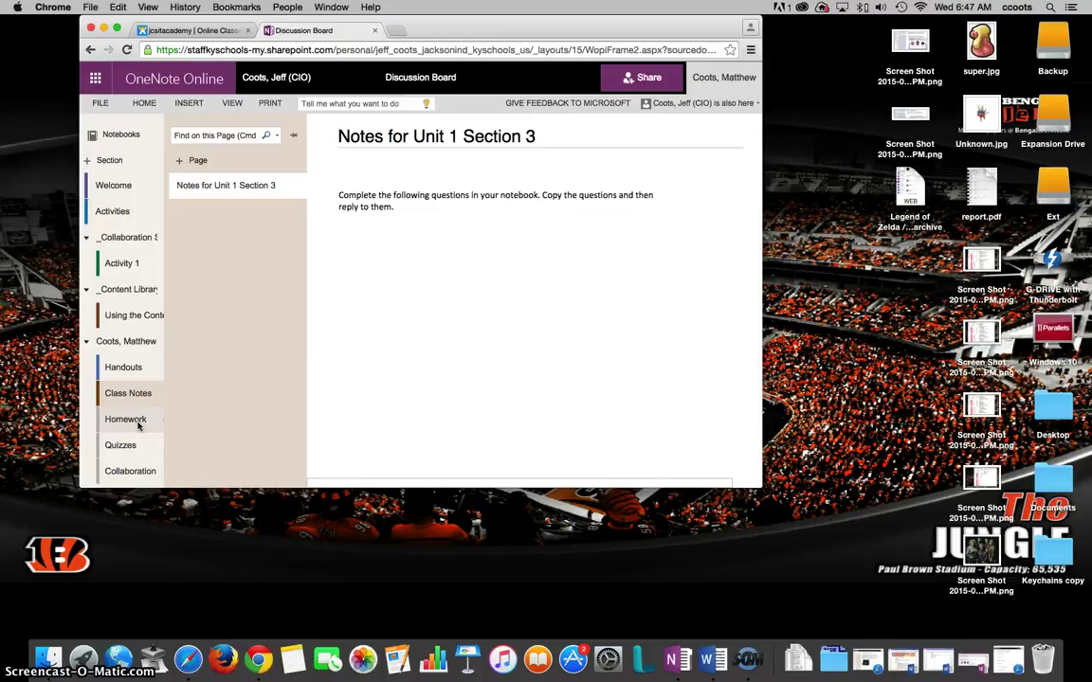
{"action": "left_click", "coordinate": [138, 425]}
{"action": "left_click", "coordinate": [111, 446]}
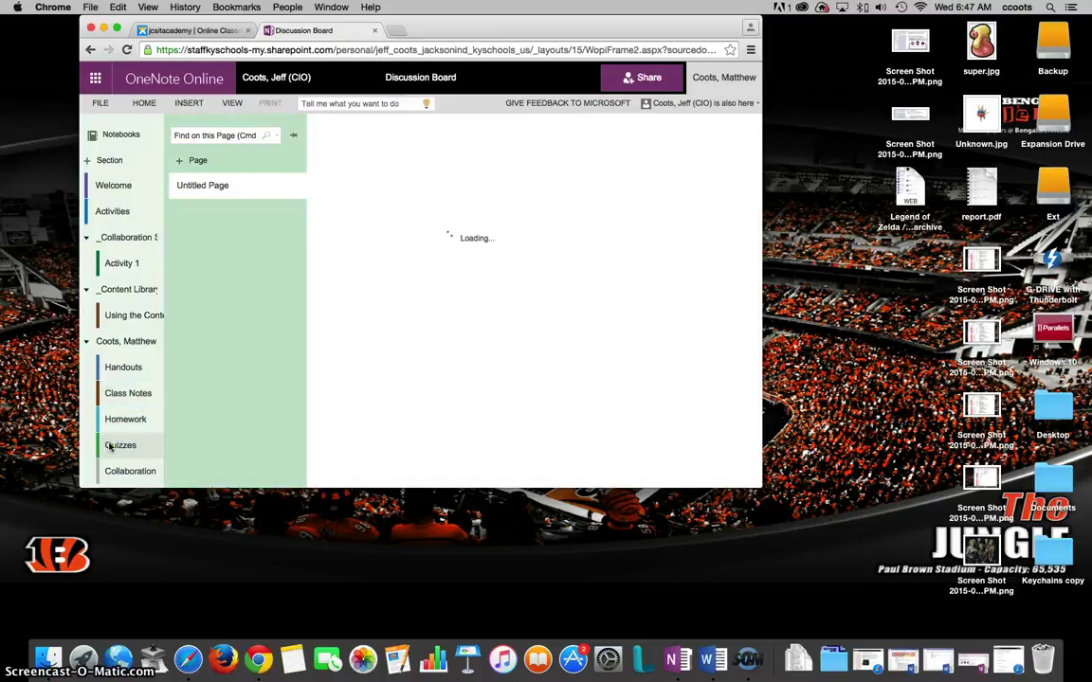
{"action": "left_click", "coordinate": [127, 473]}
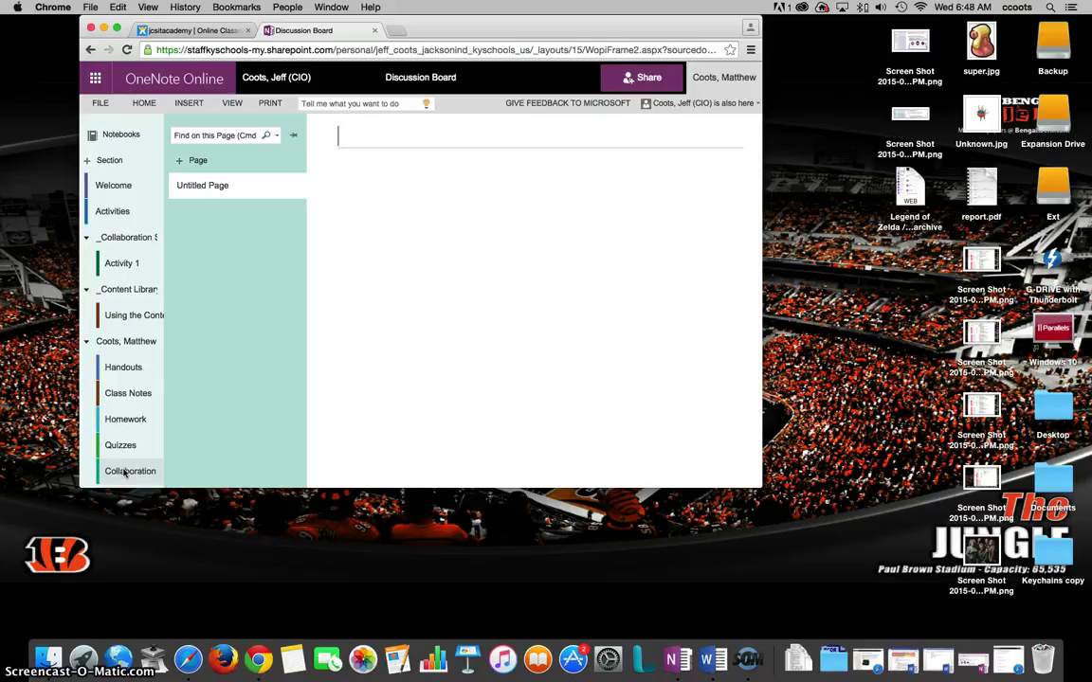
Collapse the student's own section group and return to the Collaboration Space's Unit 1, Section 3 Questions page.
{"action": "left_click", "coordinate": [88, 342]}
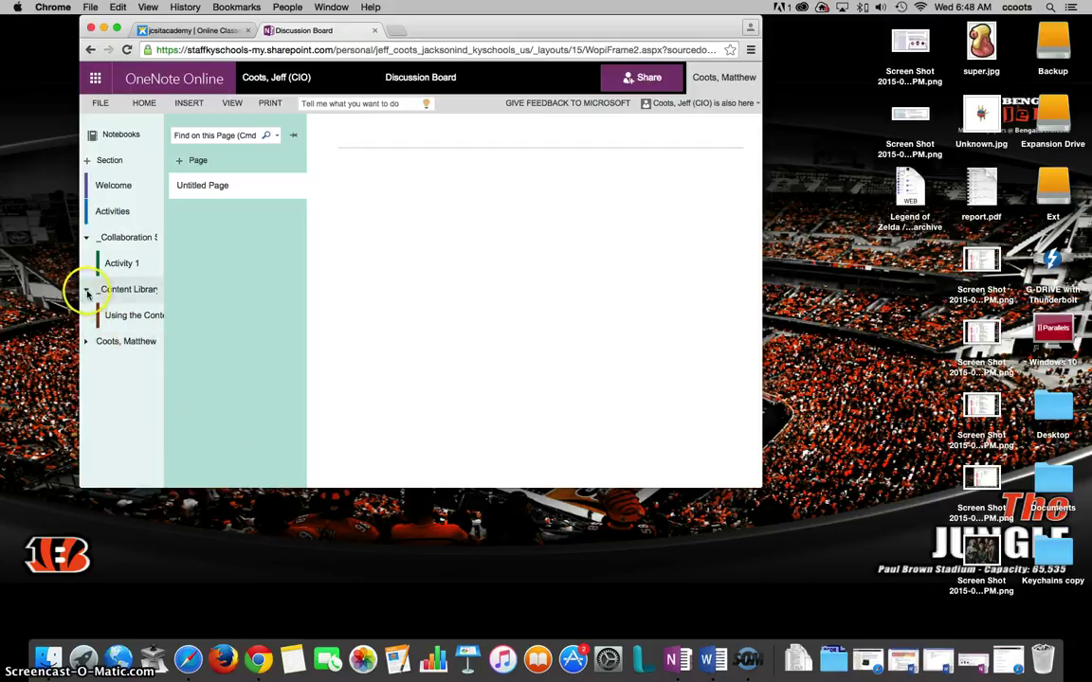
{"action": "left_click", "coordinate": [88, 297]}
{"action": "left_click", "coordinate": [88, 227]}
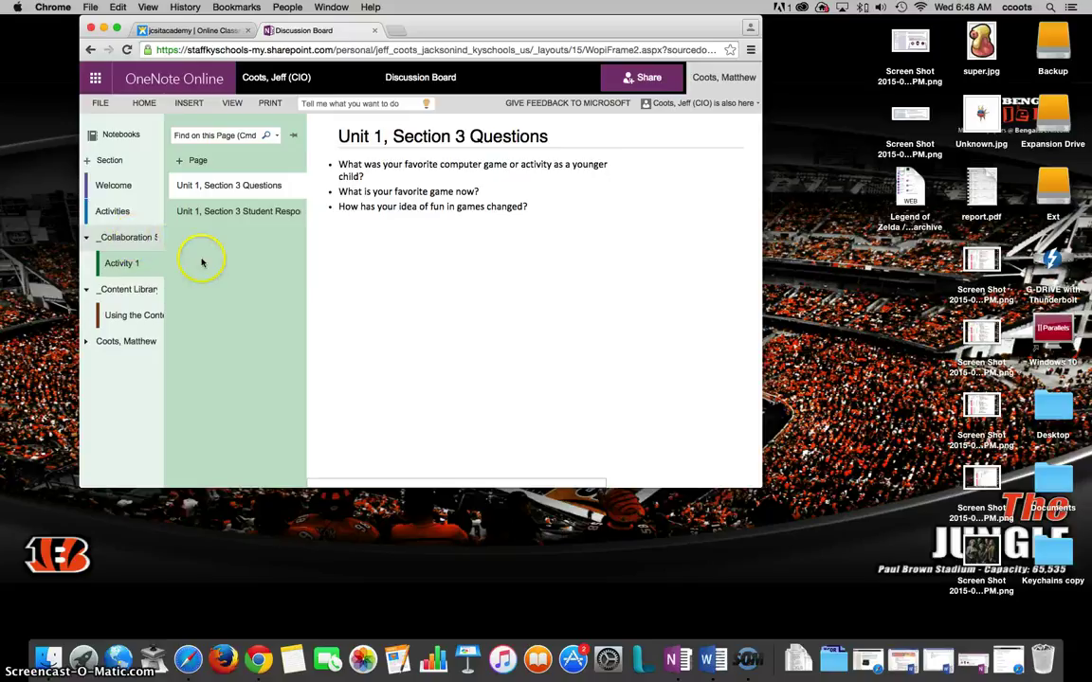
Review the Unit 1: Section 3 page and the Unit 1: Section 4 (Part 1) page in the Activities section.
{"action": "left_click", "coordinate": [112, 211]}
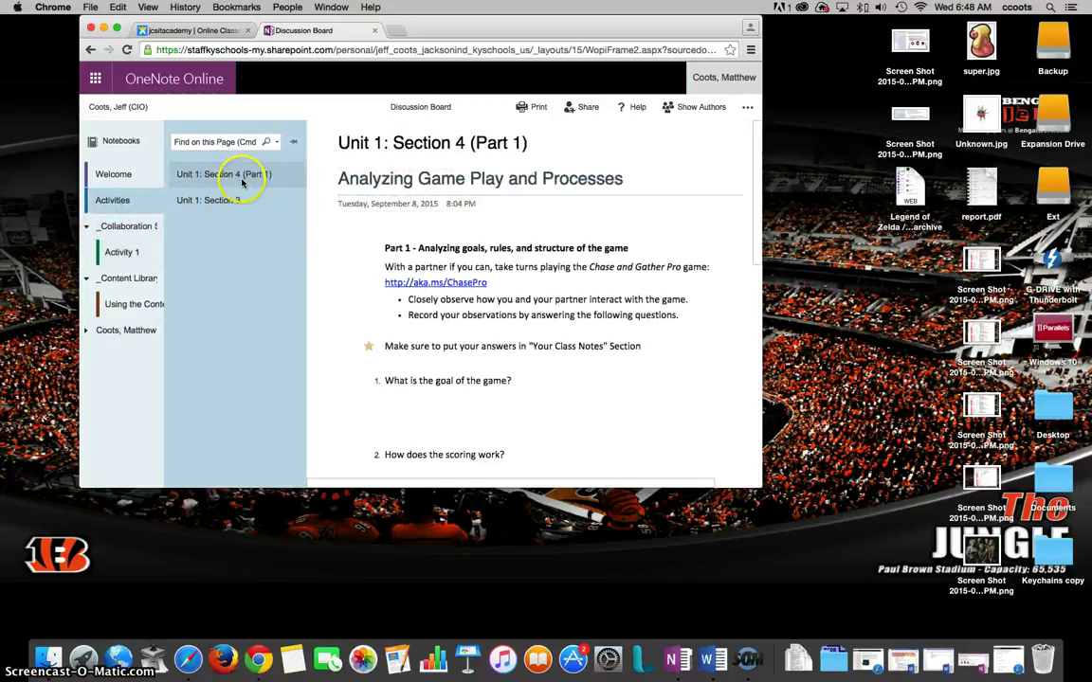
{"action": "left_click", "coordinate": [207, 199]}
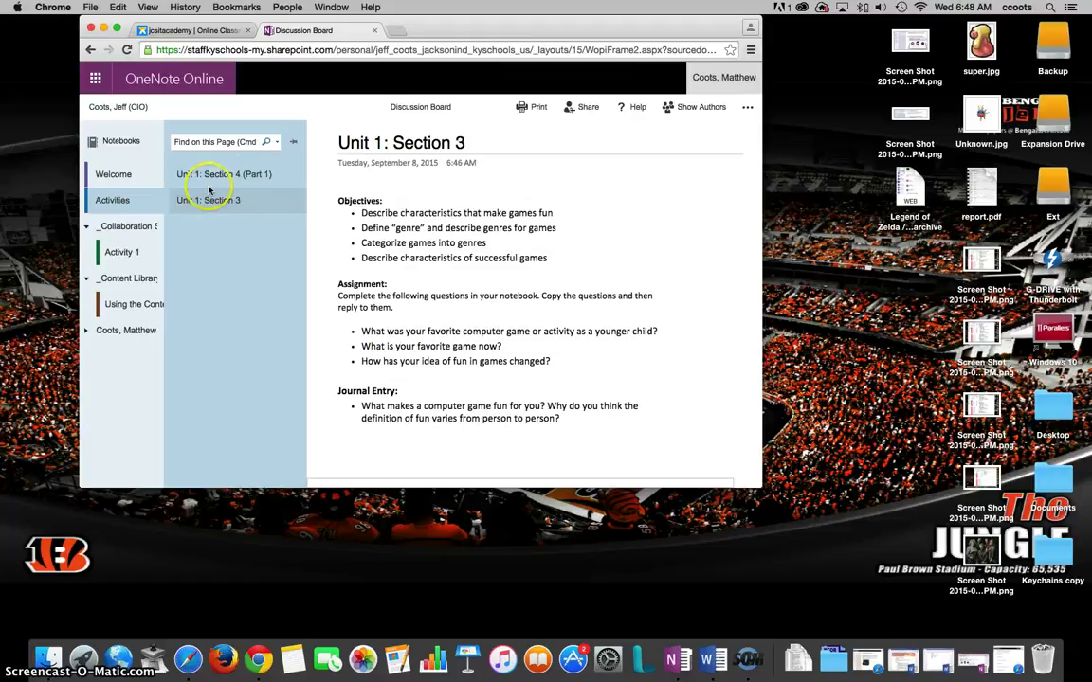
{"action": "left_click", "coordinate": [210, 177]}
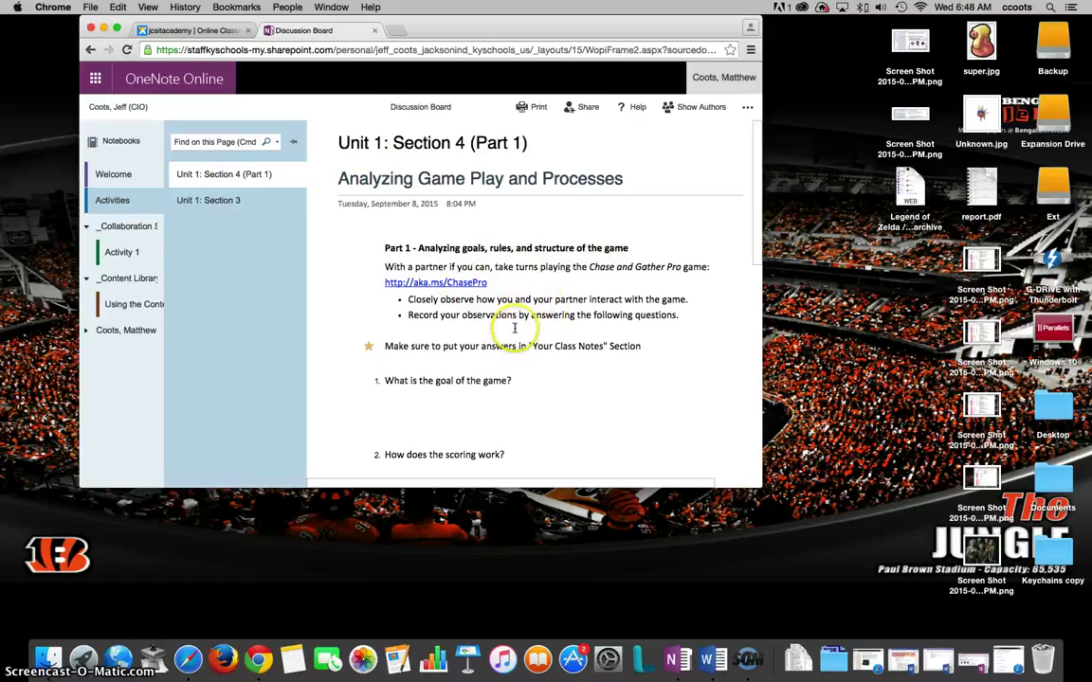
{"action": "scroll", "coordinate": [511, 329], "scroll_direction": "down", "scroll_amount": 2}
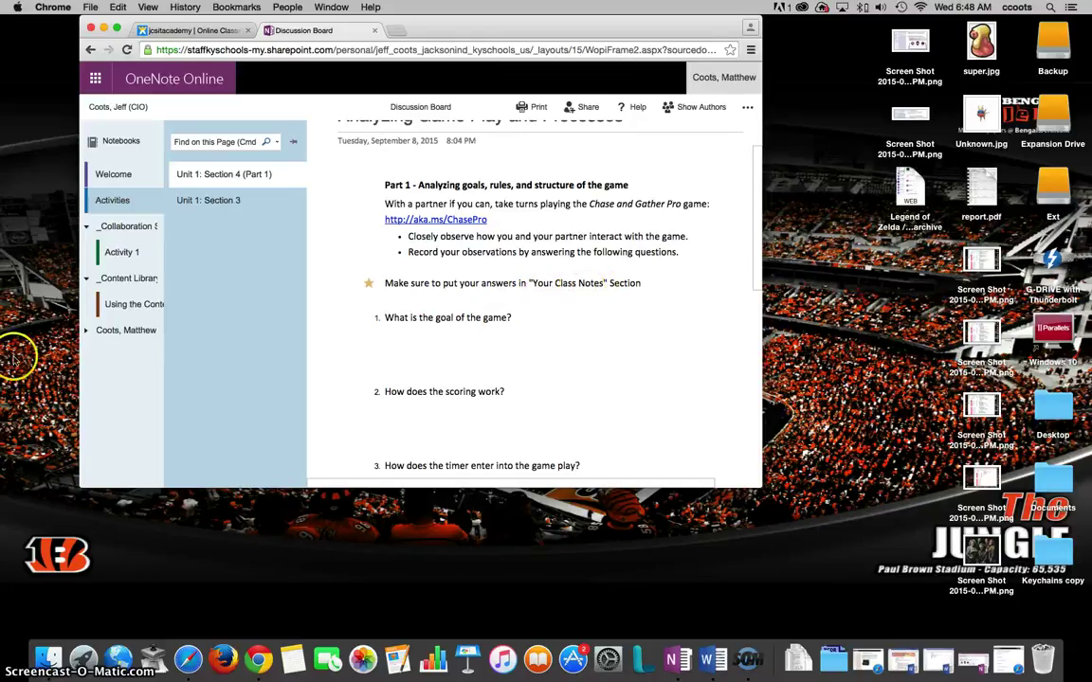
Add a new page to the Class Notes section in the student's own section group.
{"action": "left_click", "coordinate": [85, 330]}
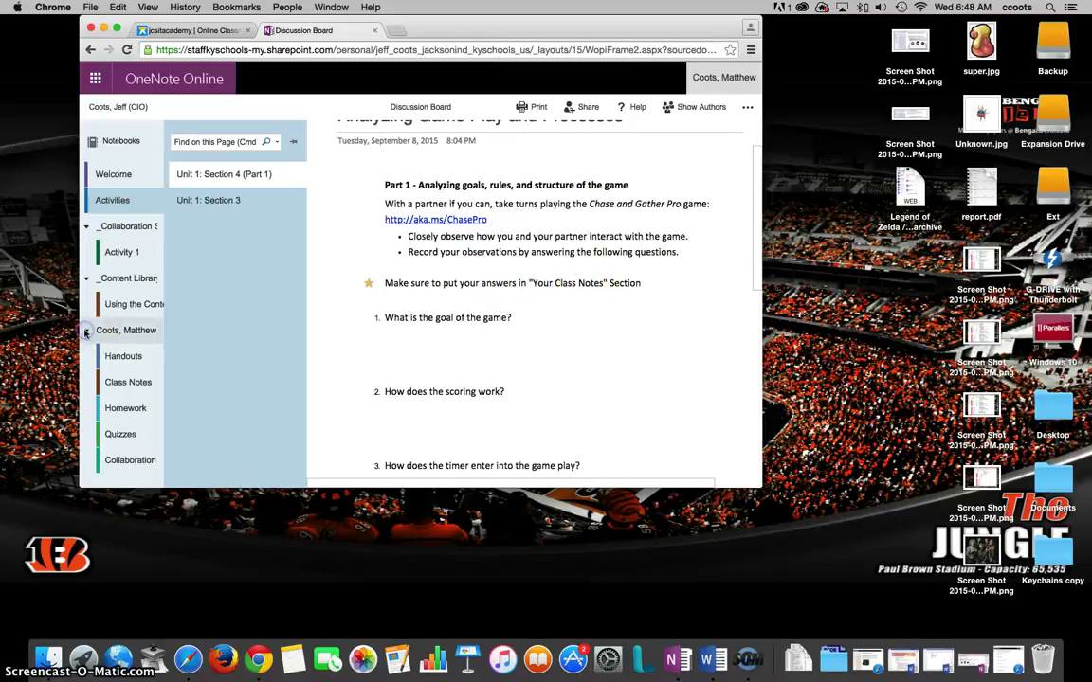
{"action": "left_click", "coordinate": [109, 382]}
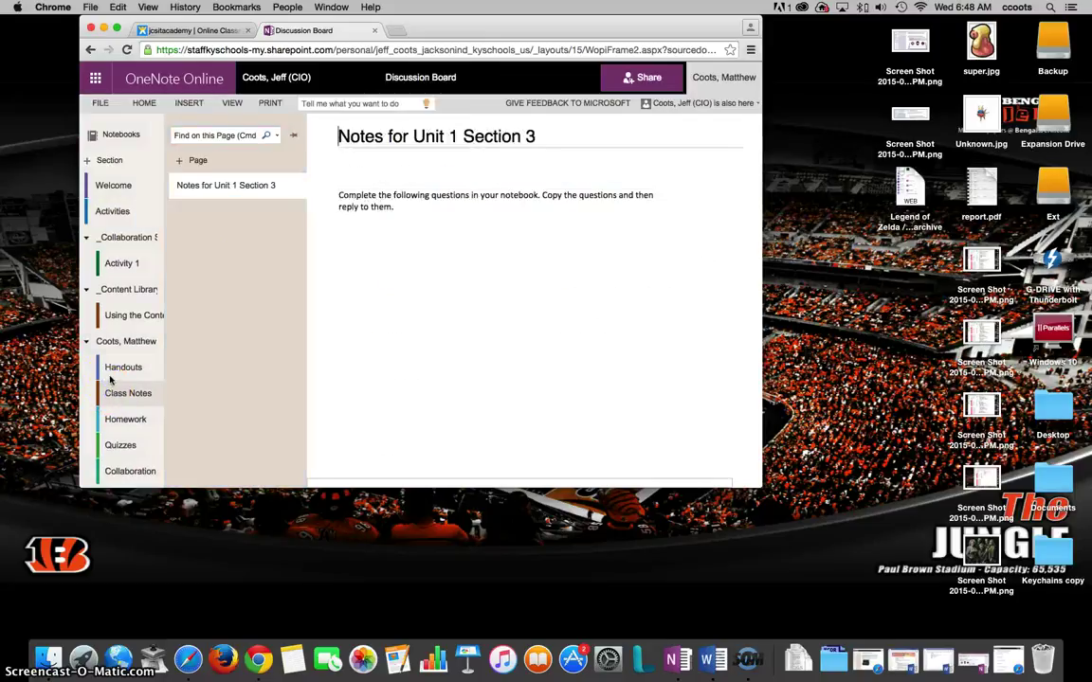
{"action": "left_click", "coordinate": [198, 161]}
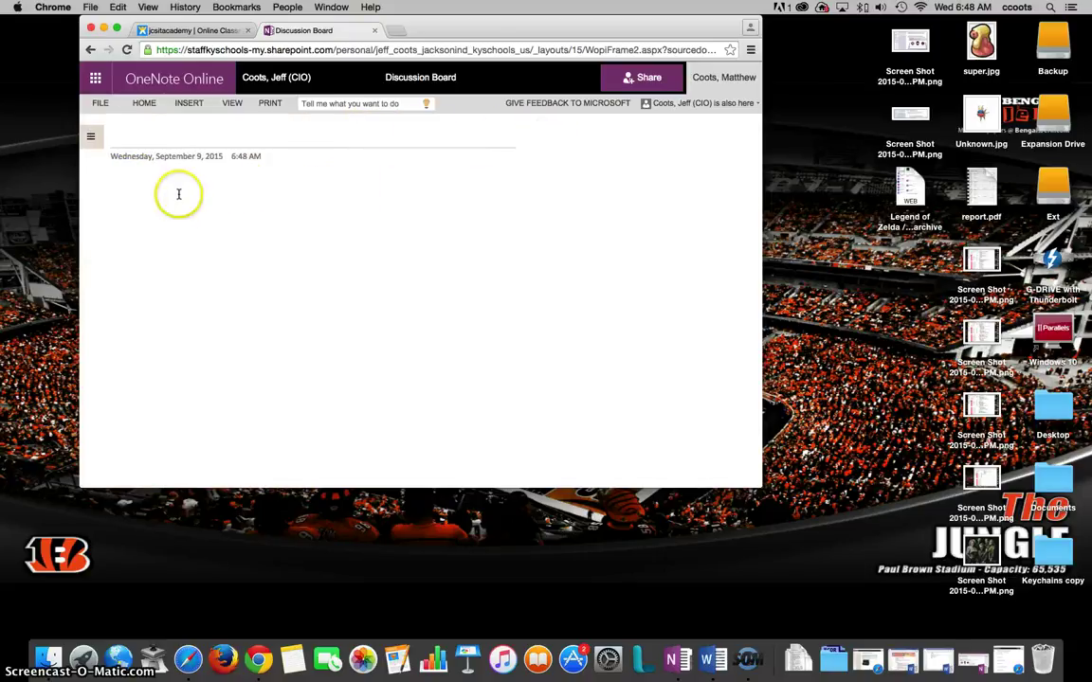
Title the new Class Notes page "Unit 1, Section 4 Part 1 Answers" and bring back the notebook navigation.
{"action": "left_click", "coordinate": [133, 139]}
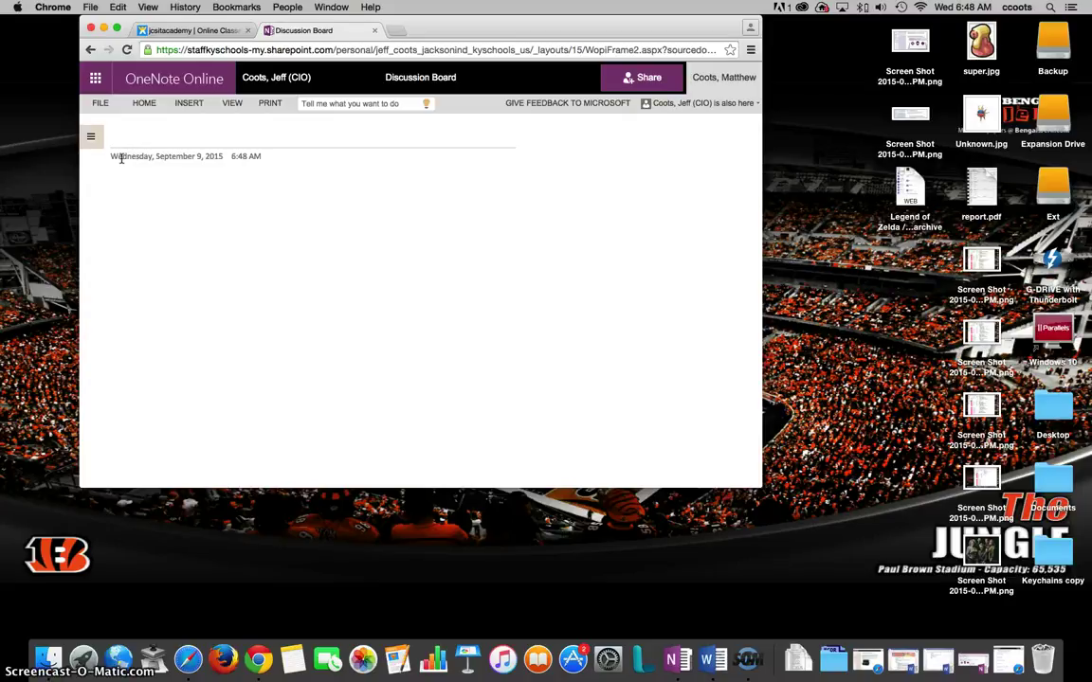
{"action": "left_click", "coordinate": [122, 139]}
{"action": "type", "text": "Unit 1,"}
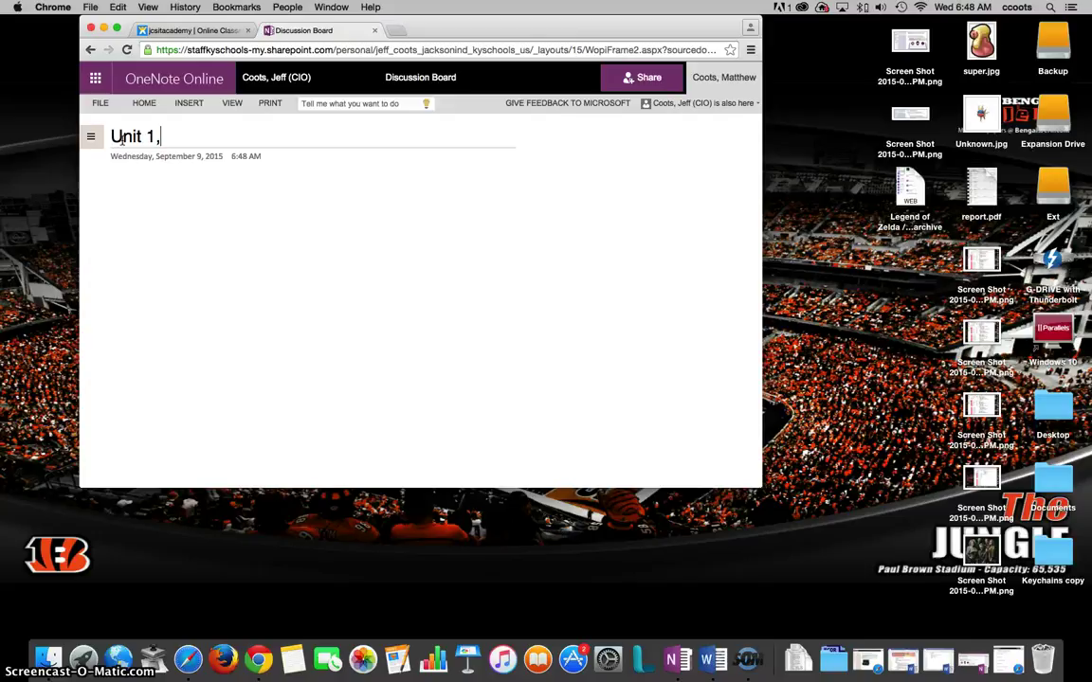
{"action": "type", "text": " Section 4 Answr"}
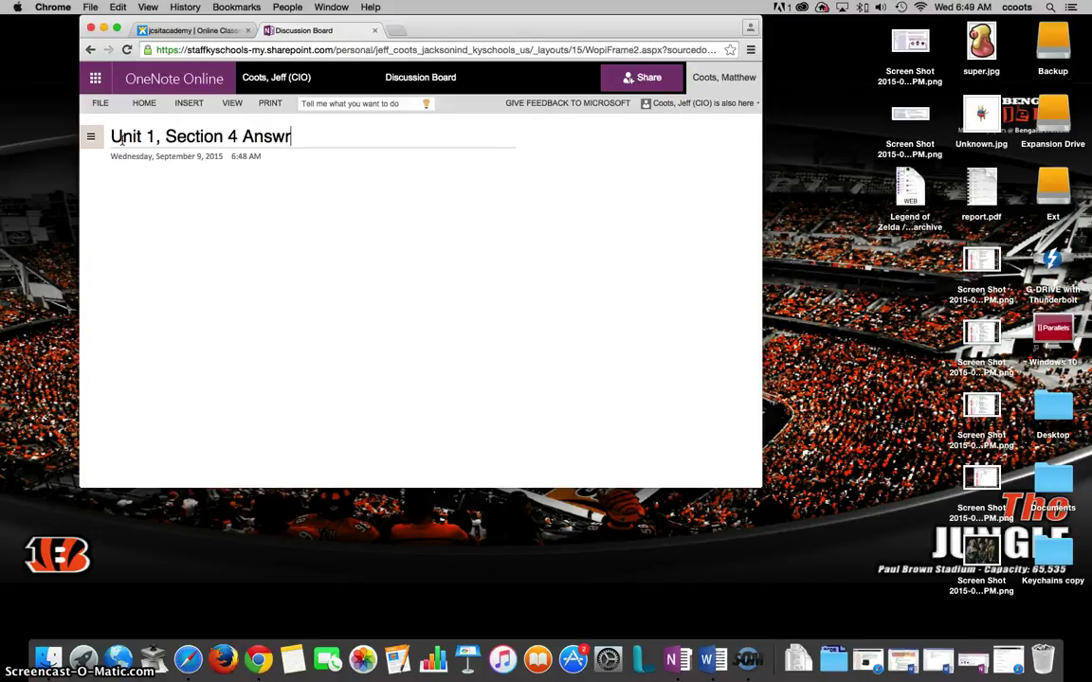
{"action": "type", "text": "w"}
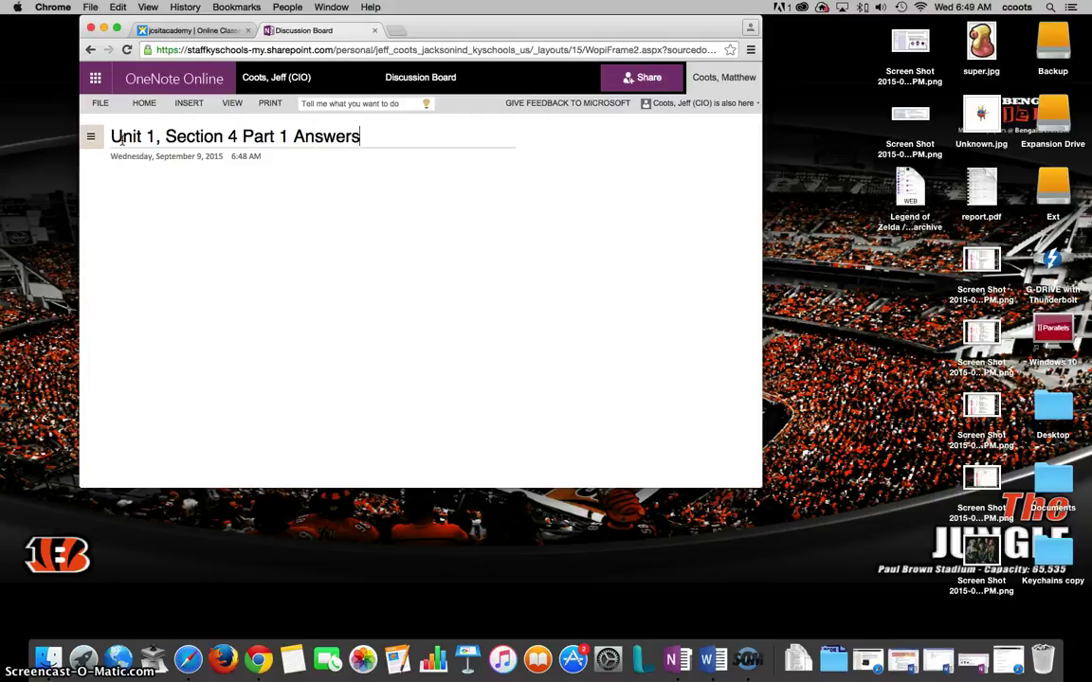
{"action": "left_click", "coordinate": [144, 187]}
{"action": "left_click", "coordinate": [145, 190]}
{"action": "left_click", "coordinate": [91, 136]}
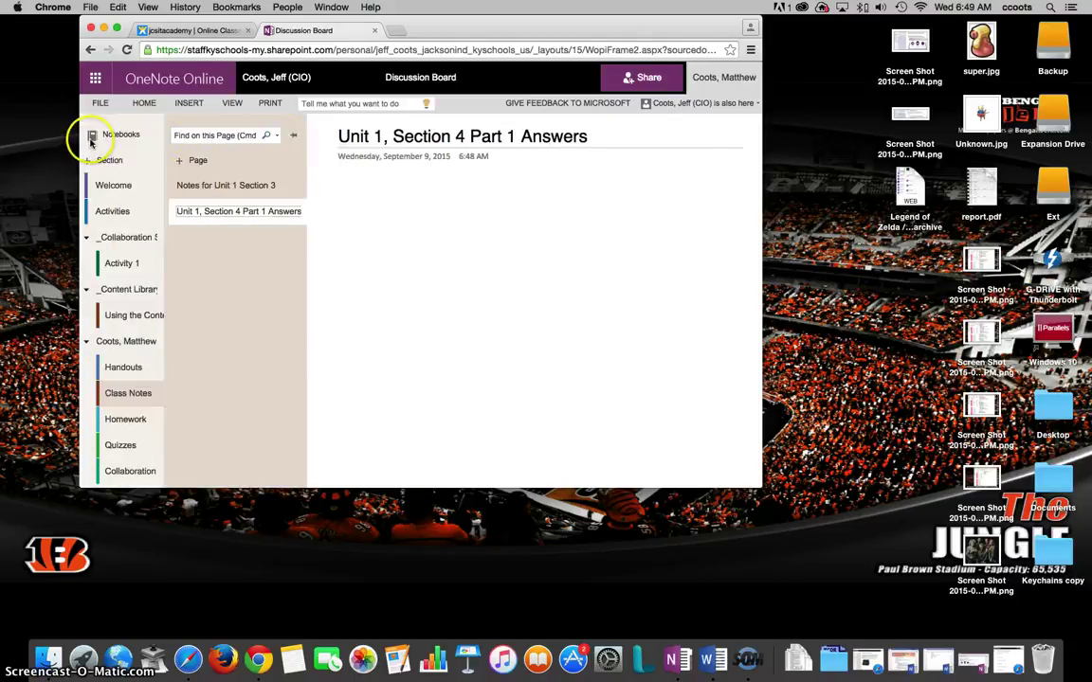
Copy the numbered questions from the Unit 1: Section 4 (Part 1) page in the Activities section.
{"action": "left_click", "coordinate": [114, 264]}
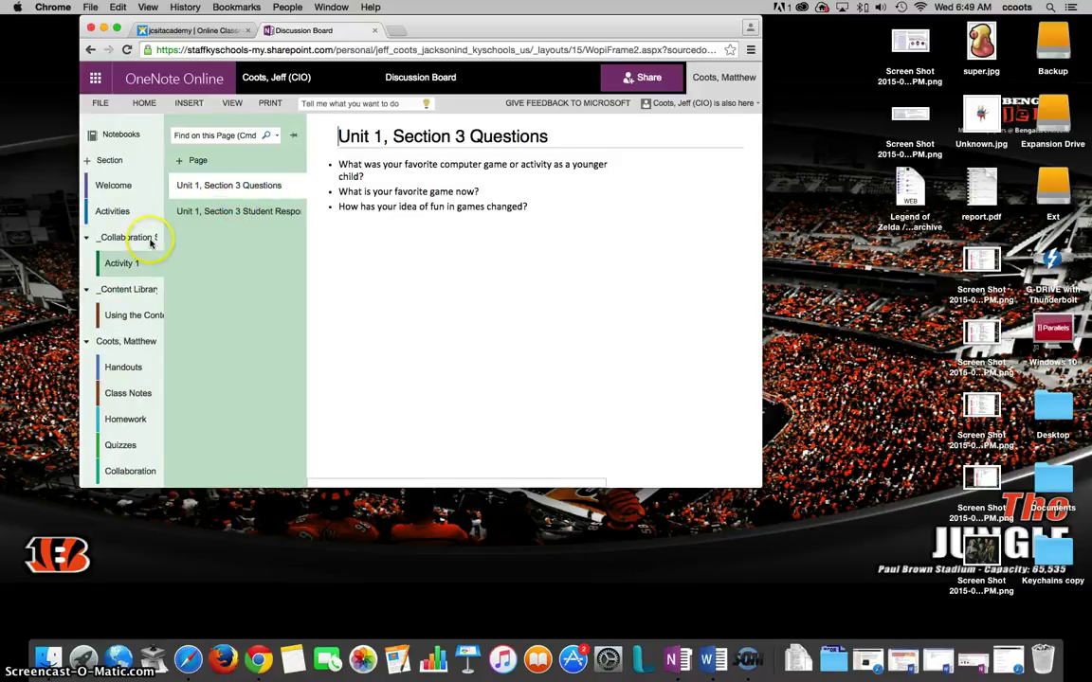
{"action": "left_click", "coordinate": [110, 214]}
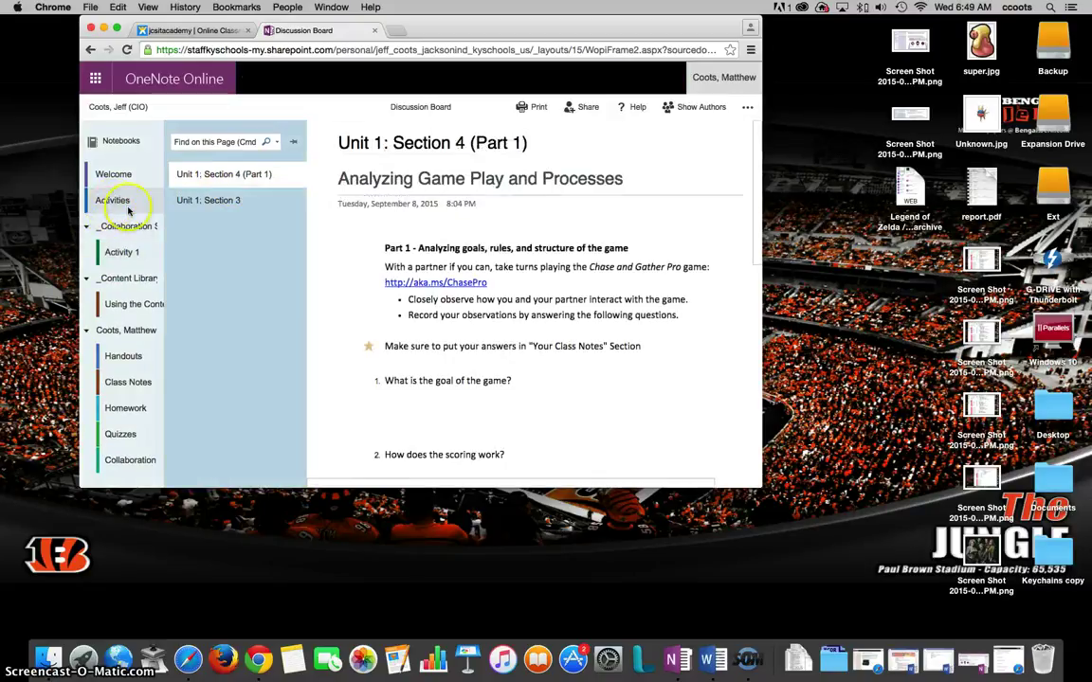
{"action": "left_click", "coordinate": [214, 174]}
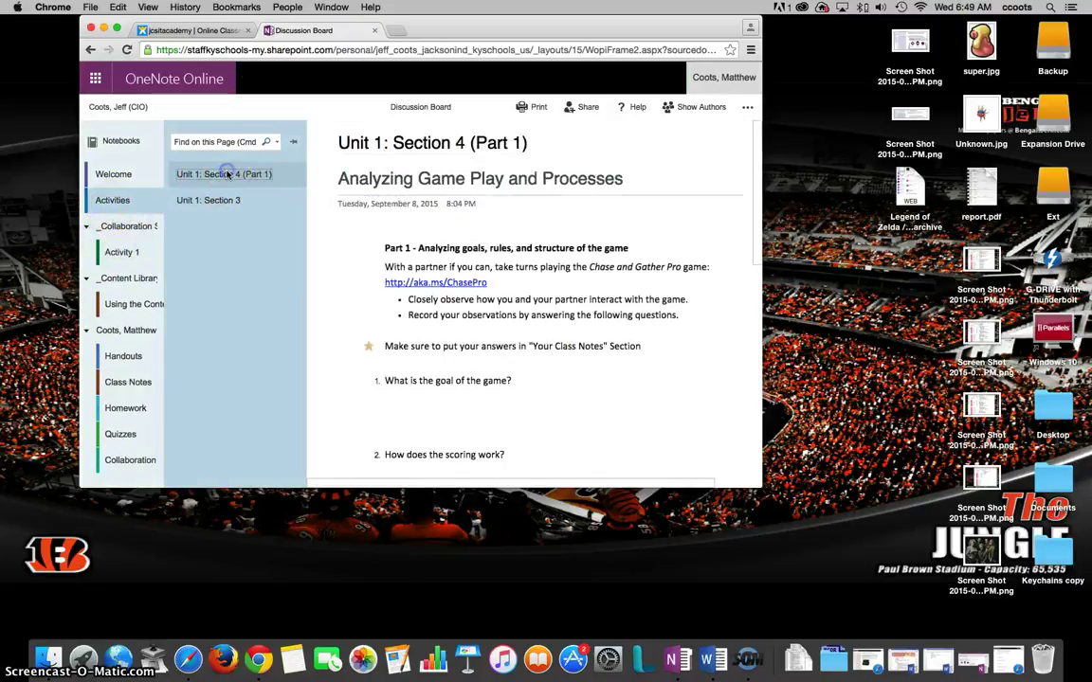
{"action": "left_click_drag", "start_coordinate": [390, 378], "coordinate": [496, 302]}
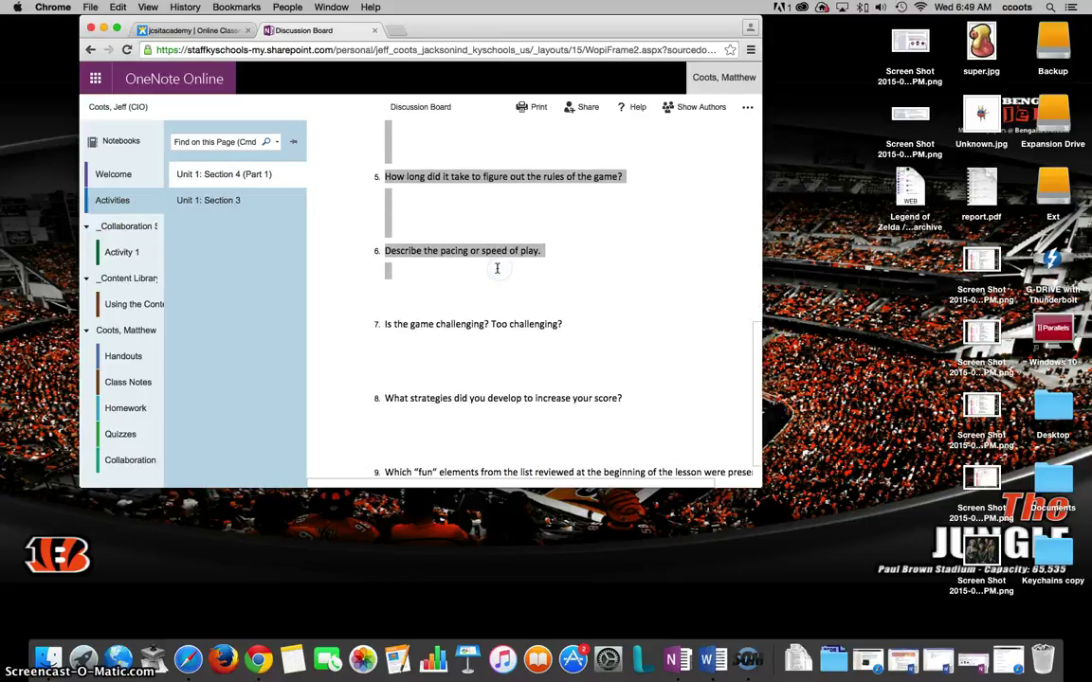
Paste the copied questions into the body of the Unit 1, Section 4 Part 1 Answers page in Class Notes.
{"action": "left_click", "coordinate": [123, 382]}
{"action": "left_click", "coordinate": [385, 234]}
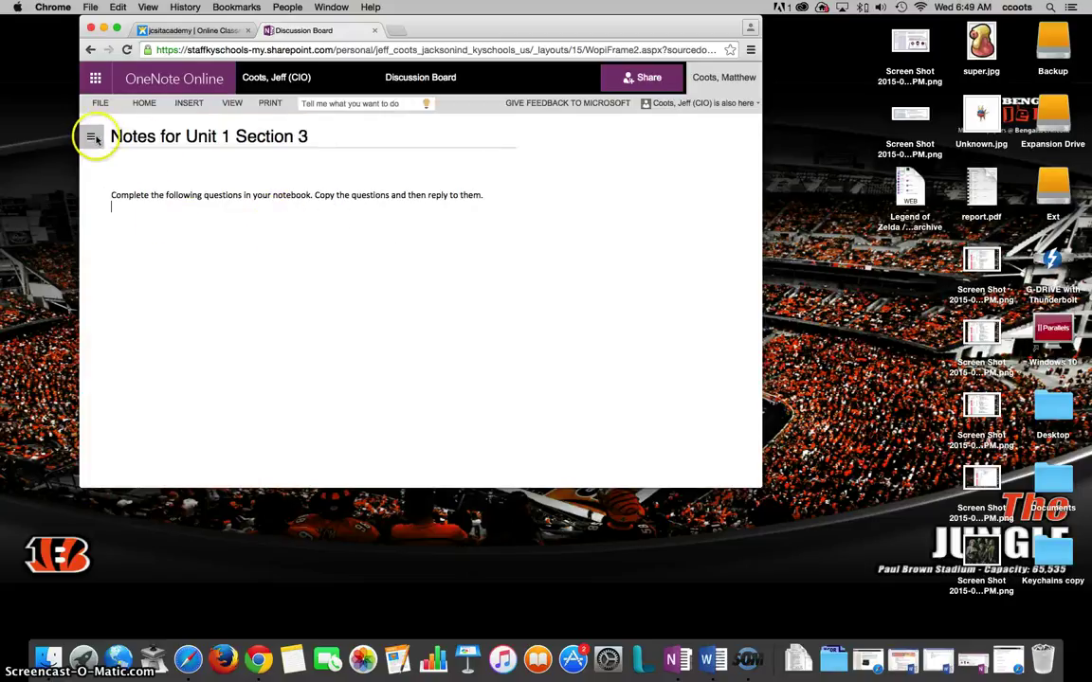
{"action": "left_click", "coordinate": [91, 135]}
{"action": "left_click", "coordinate": [237, 212]}
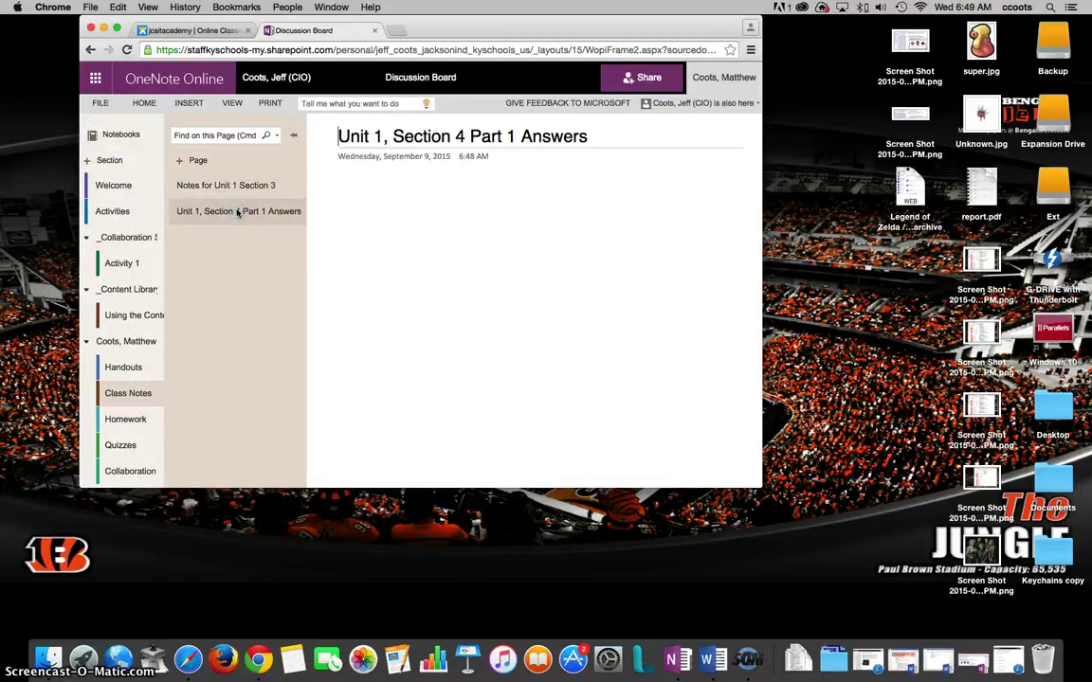
{"action": "left_click", "coordinate": [303, 171]}
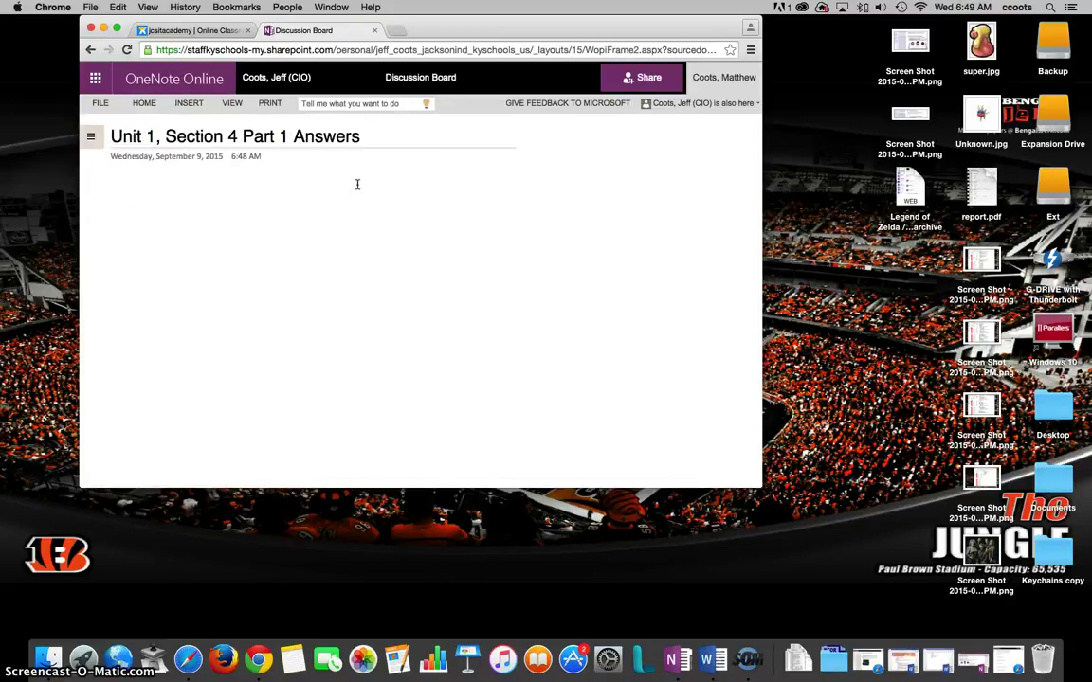
{"action": "scroll", "coordinate": [356, 185], "scroll_direction": "down", "scroll_amount": 5}
{"action": "scroll", "coordinate": [341, 194], "scroll_direction": "up", "scroll_amount": 3}
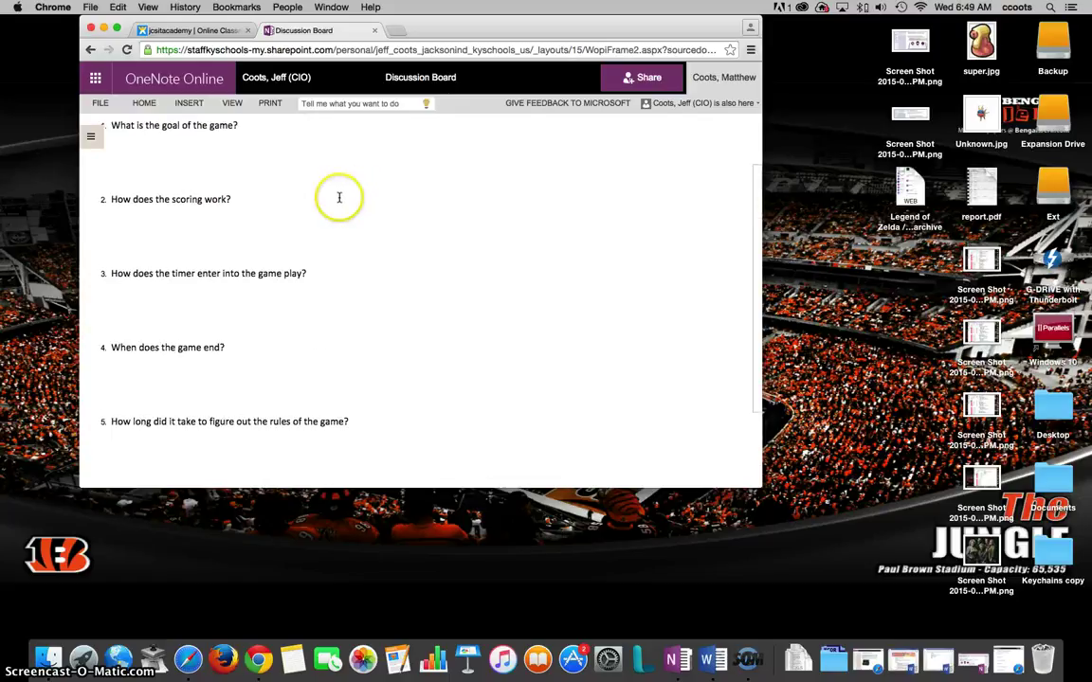
{"action": "left_click", "coordinate": [168, 182]}
{"action": "scroll", "coordinate": [139, 193], "scroll_direction": "up", "scroll_amount": 2}
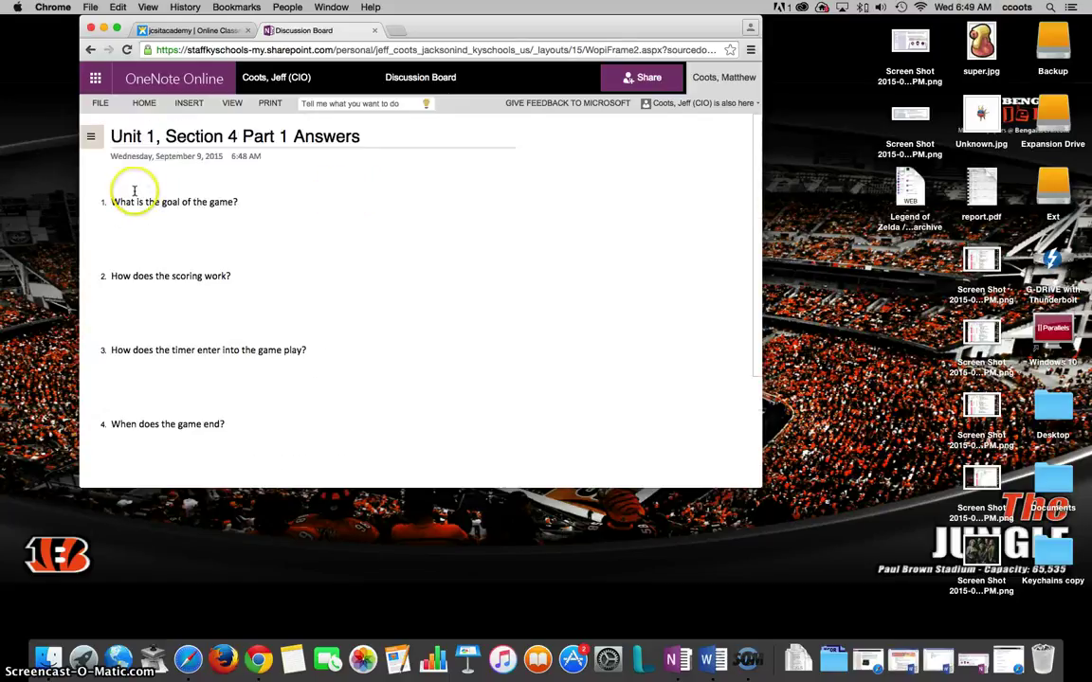
Permanently delete the Notes for Unit 1 Section 3 and Unit 1, Section 4 Part 1 Answers pages from Class Notes.
{"action": "left_click", "coordinate": [91, 136]}
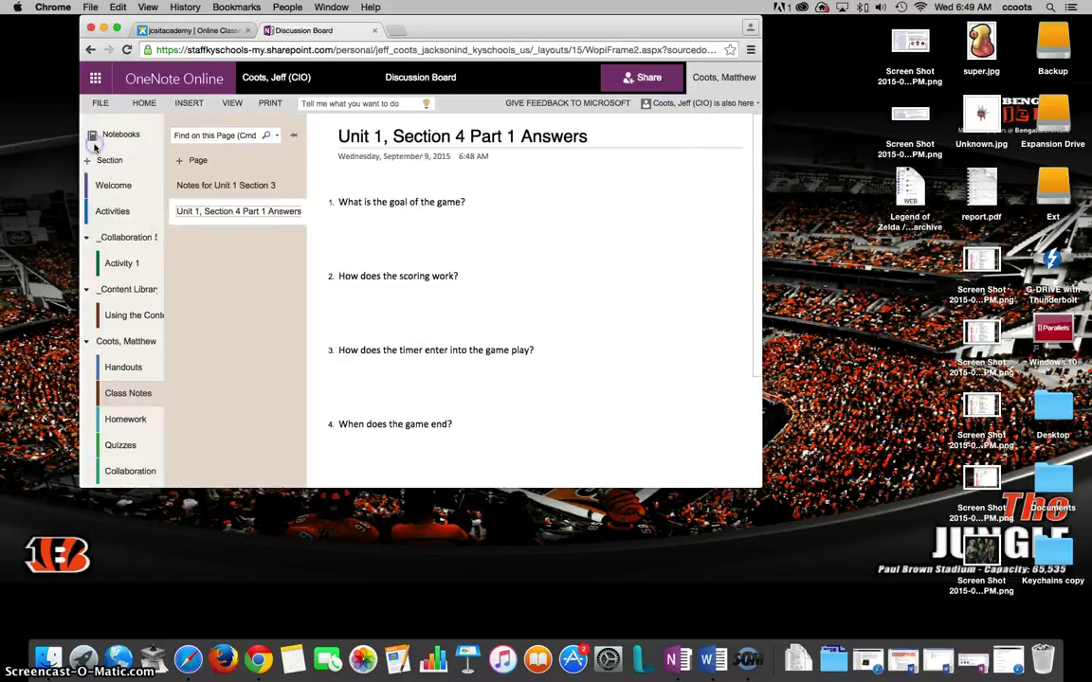
{"action": "left_click", "coordinate": [245, 190]}
{"action": "right_click", "coordinate": [246, 192]}
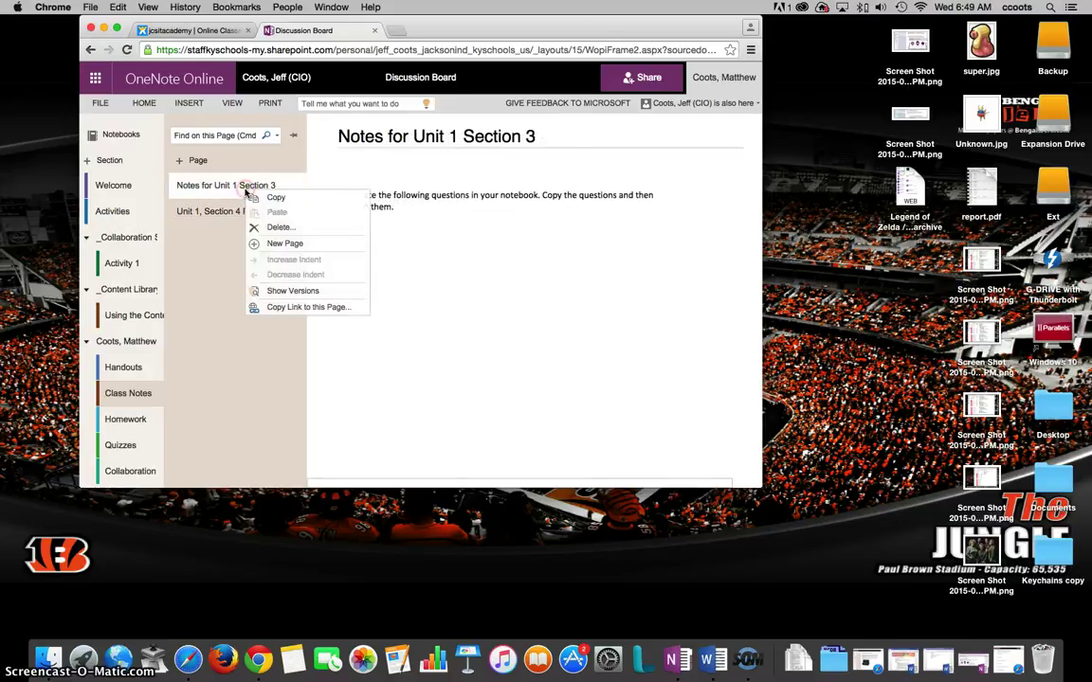
{"action": "left_click", "coordinate": [272, 226]}
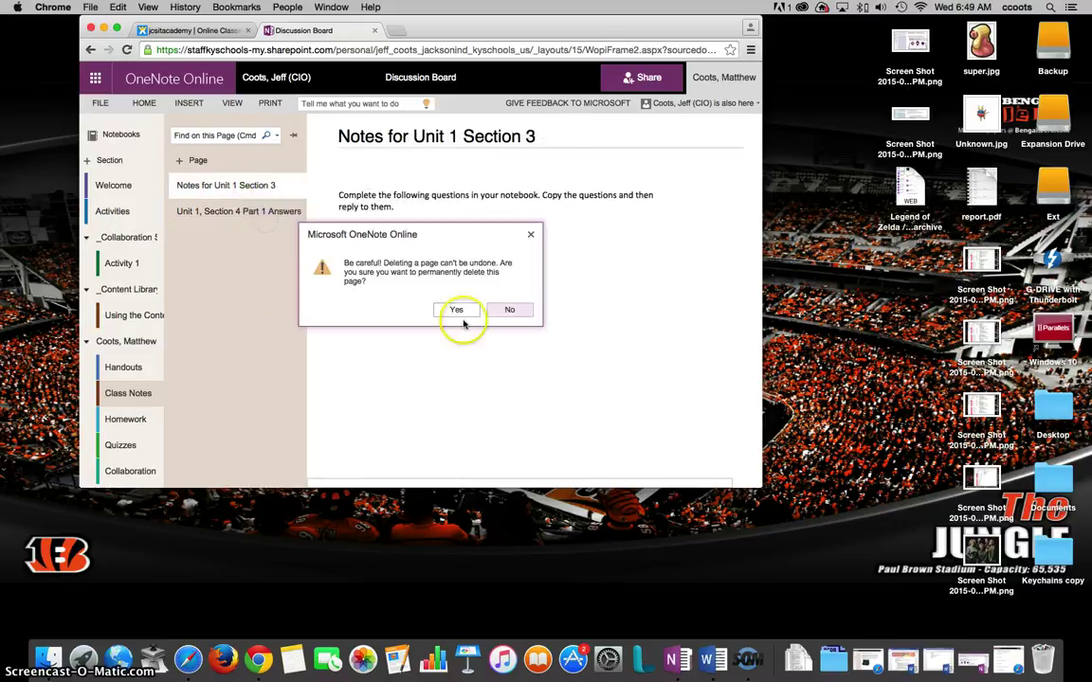
{"action": "left_click", "coordinate": [459, 310]}
{"action": "right_click", "coordinate": [258, 188]}
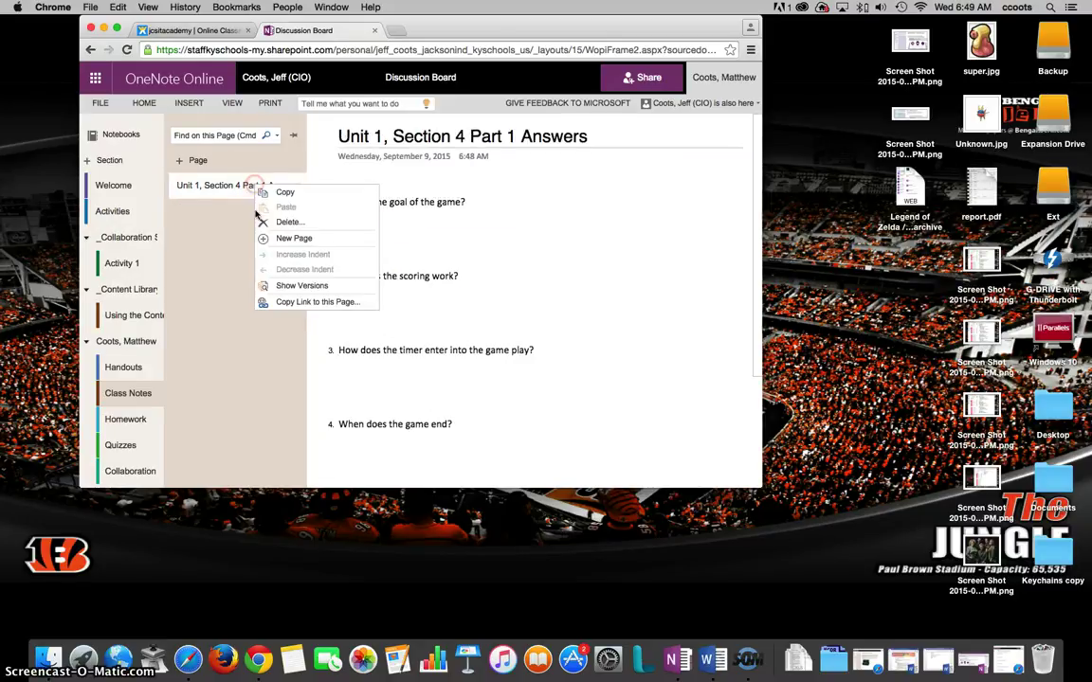
{"action": "left_click", "coordinate": [268, 220]}
{"action": "left_click", "coordinate": [459, 310]}
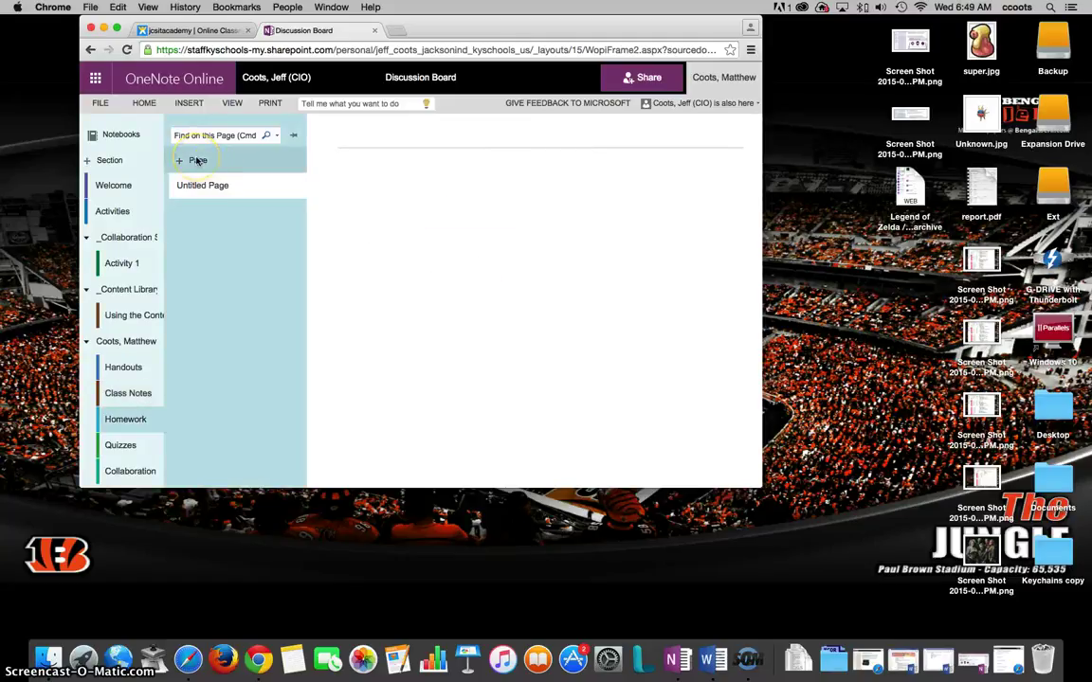
View the untitled page in the student's Homework section with the notebook navigation displayed.
{"action": "left_click", "coordinate": [342, 129]}
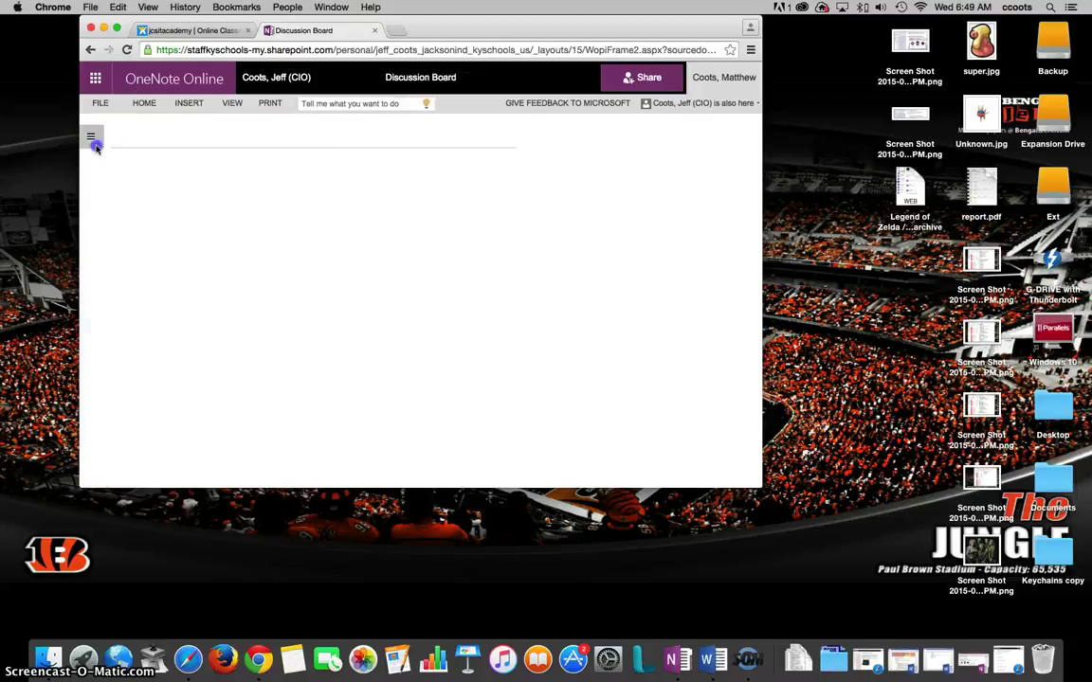
{"action": "left_click", "coordinate": [92, 137]}
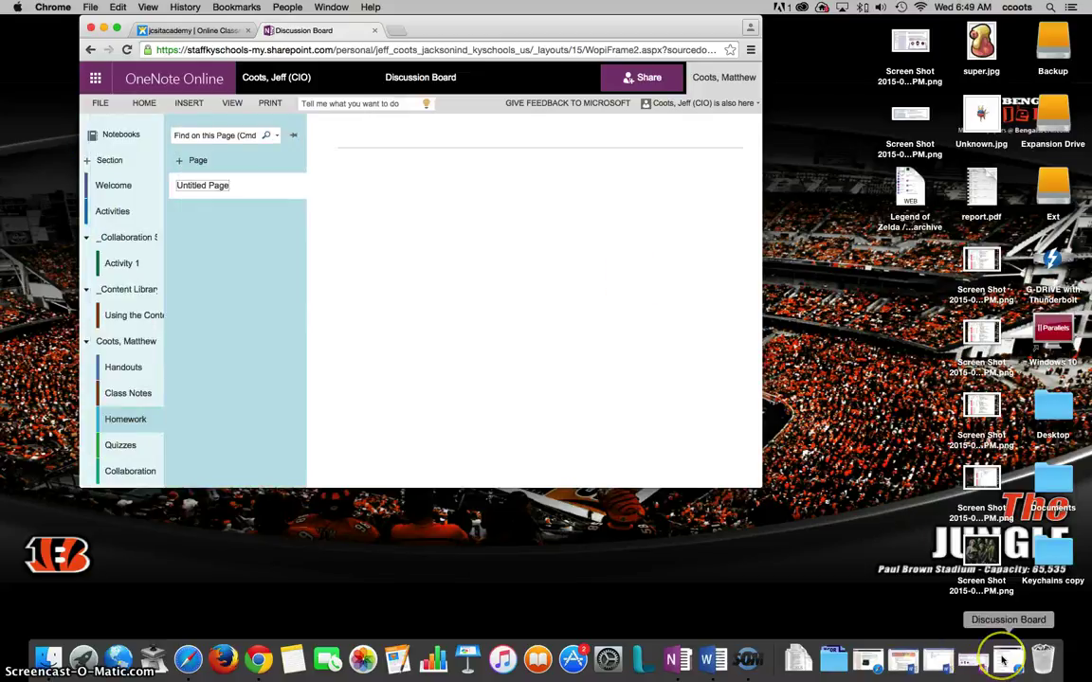
Switch to the teacher's Discussion Board notebook in Safari and view the first listed student's Class Notes and Homework sections.
{"action": "left_click", "coordinate": [1003, 660]}
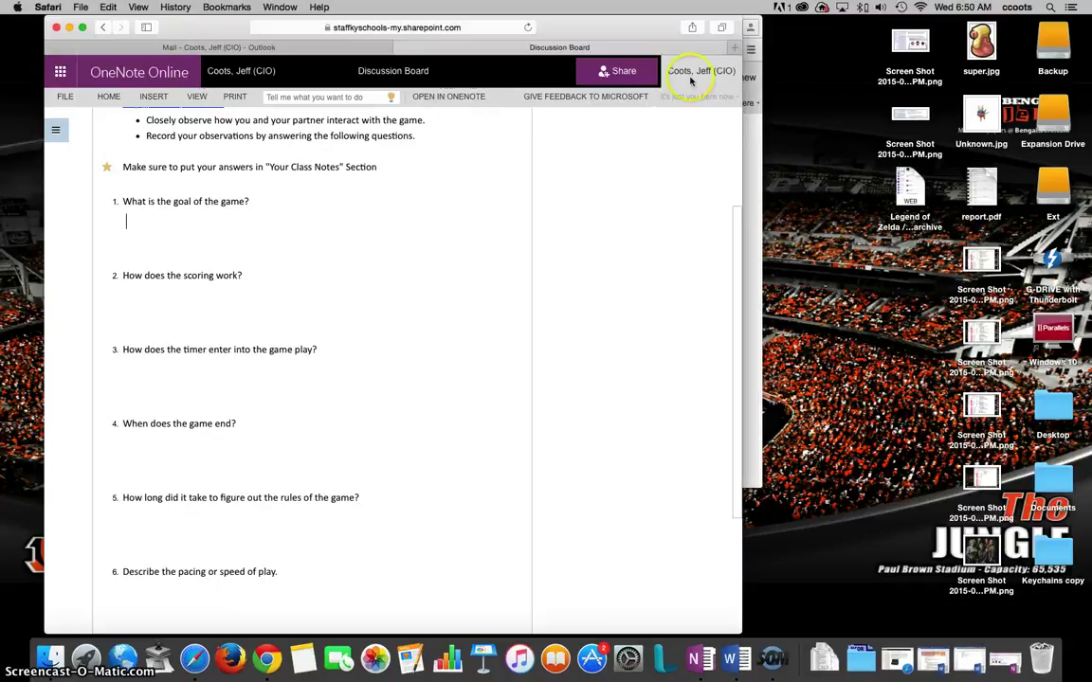
{"action": "left_click", "coordinate": [55, 130]}
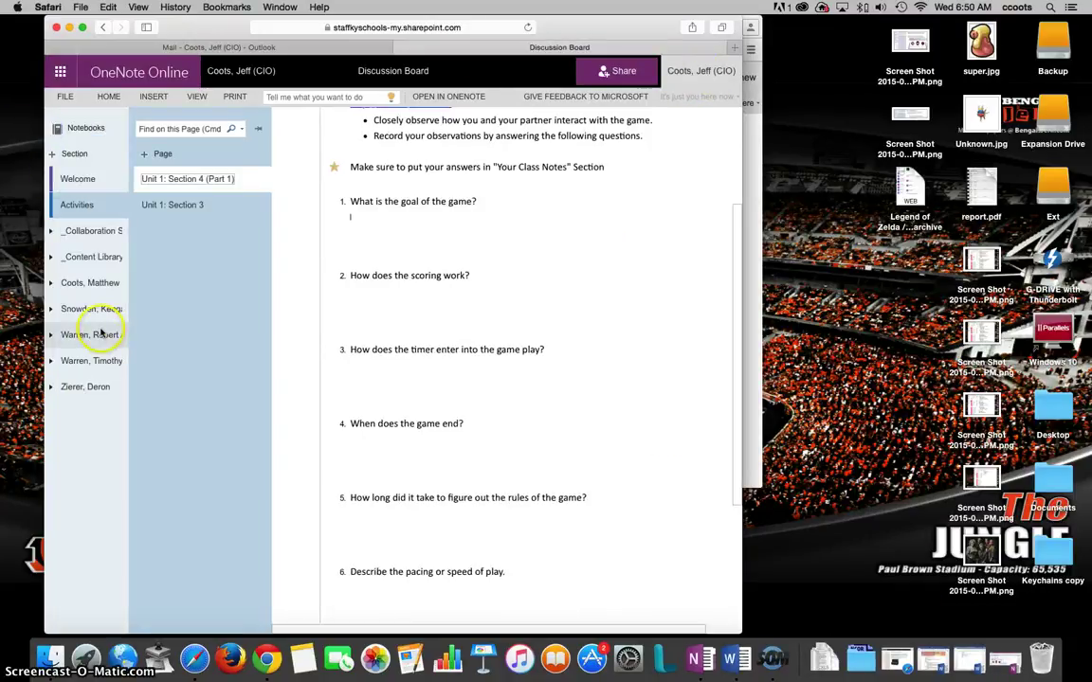
{"action": "left_click", "coordinate": [50, 284]}
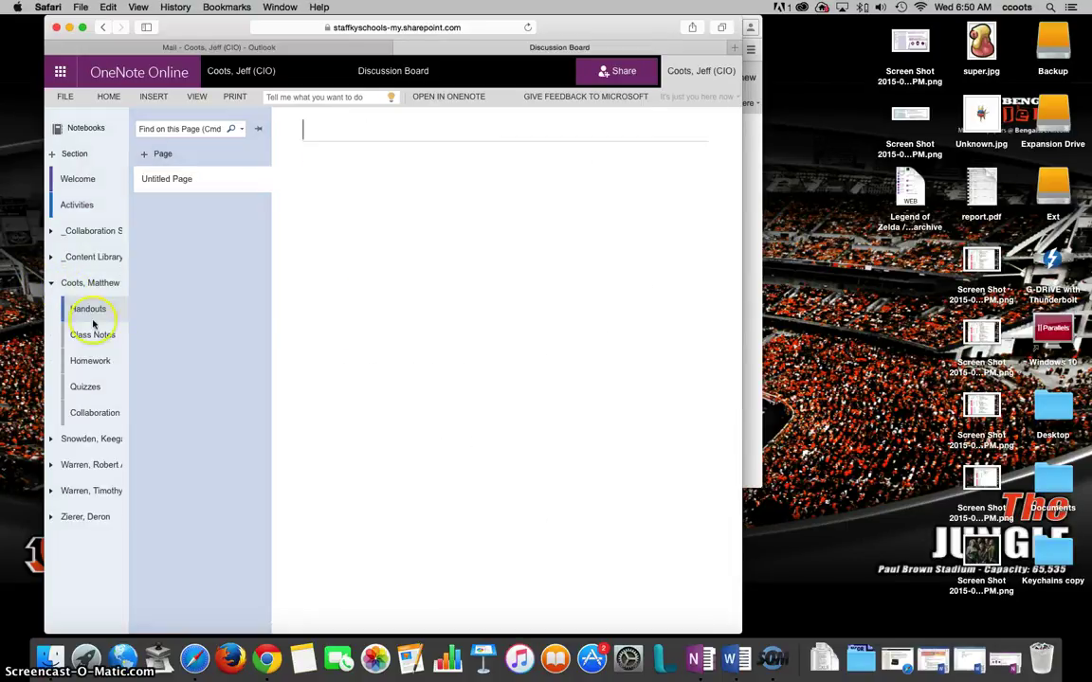
{"action": "left_click", "coordinate": [94, 336]}
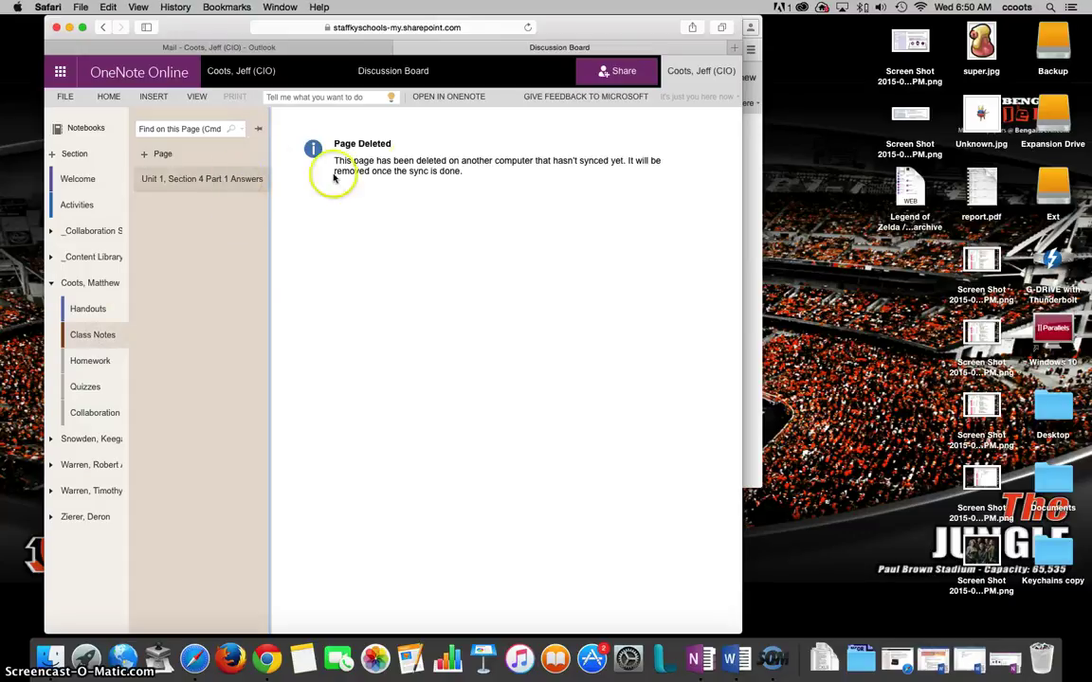
{"action": "left_click", "coordinate": [94, 367]}
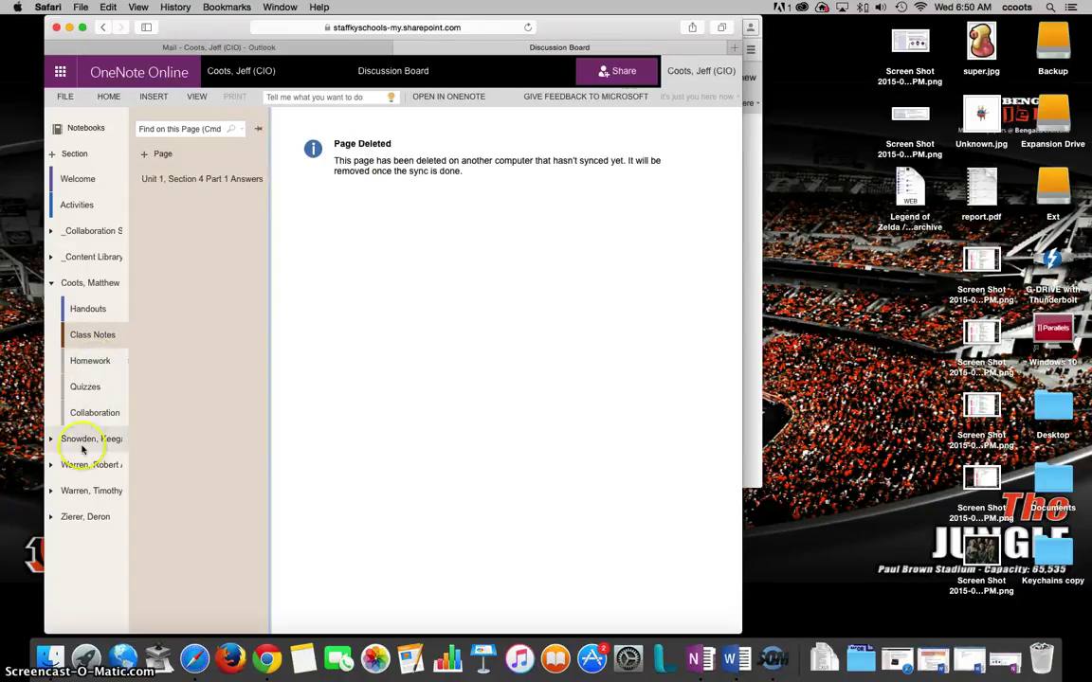
{"action": "left_click", "coordinate": [52, 283]}
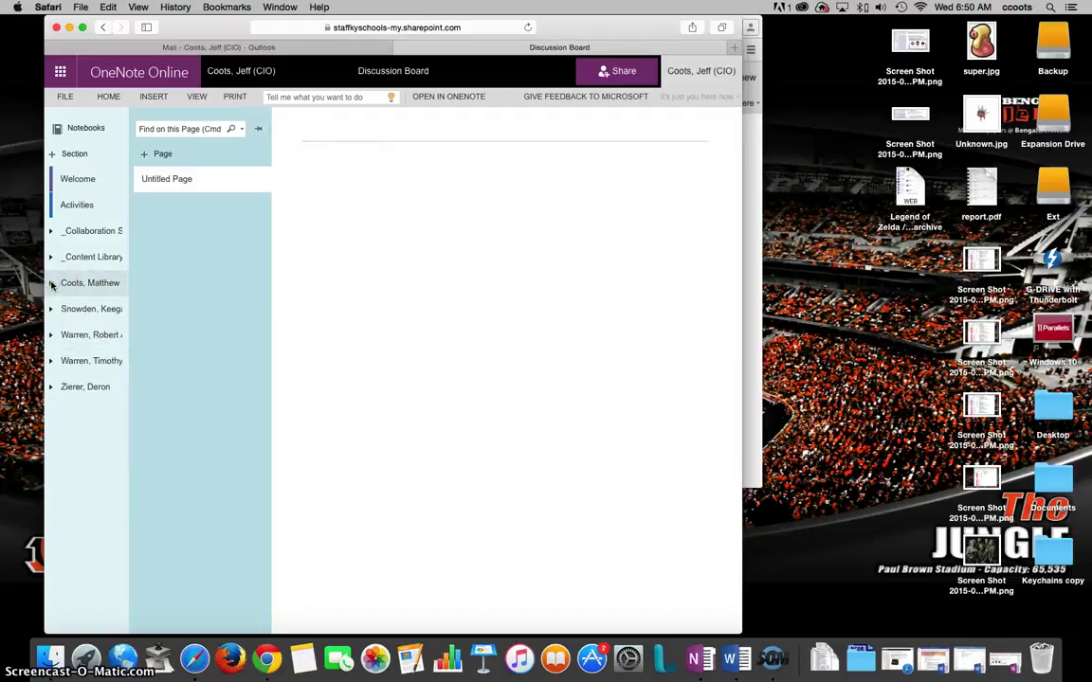
{"action": "left_click", "coordinate": [366, 397]}
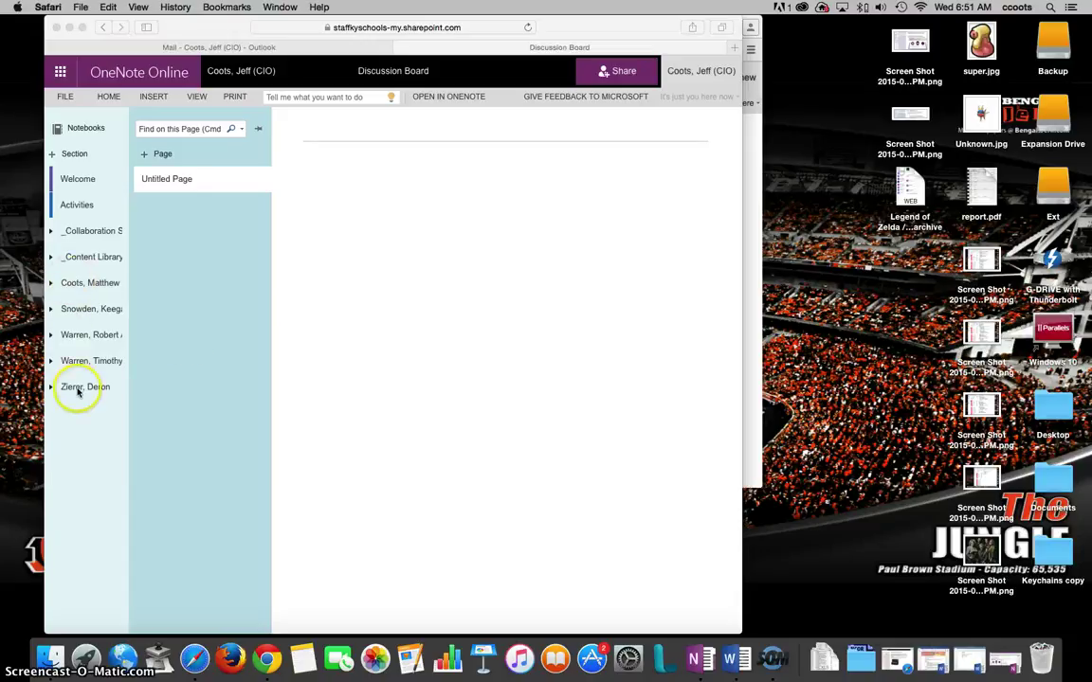
View the Unit 1, Section 3 Student Responses page in the Collaboration Space's Activity 1 section.
{"action": "left_click", "coordinate": [51, 232]}
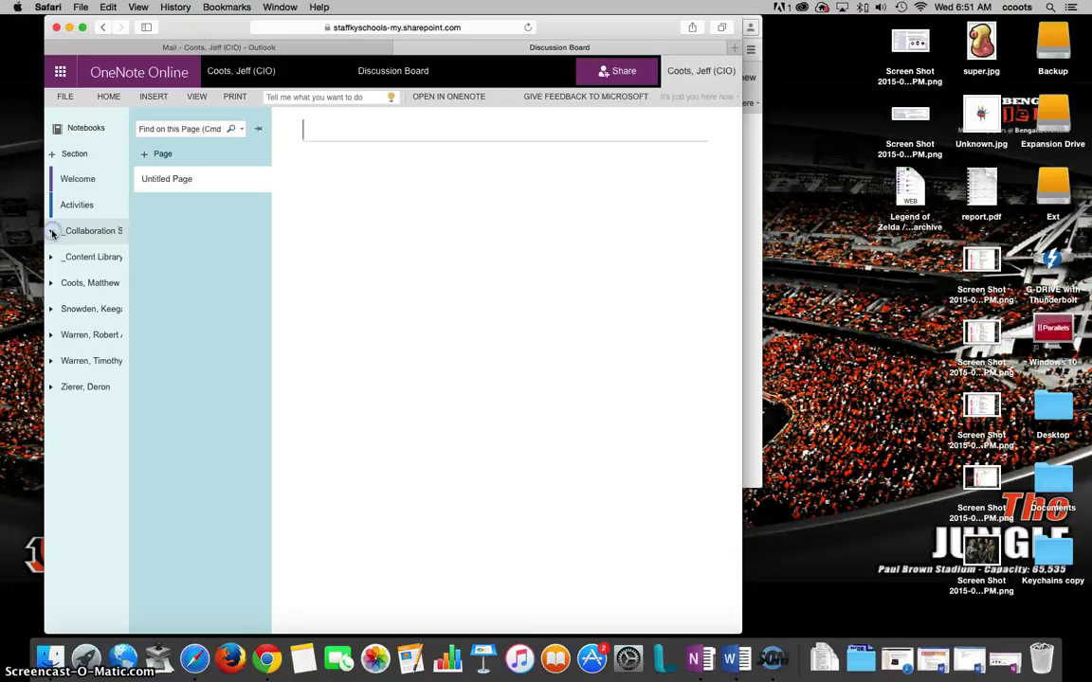
{"action": "left_click", "coordinate": [91, 234]}
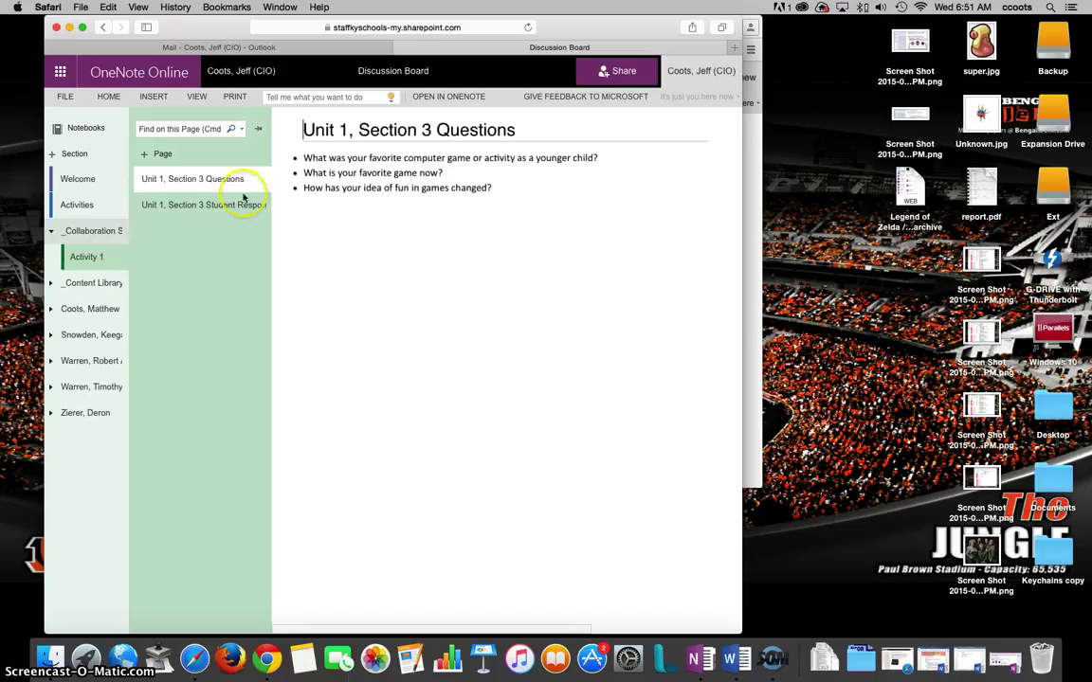
{"action": "left_click", "coordinate": [227, 205]}
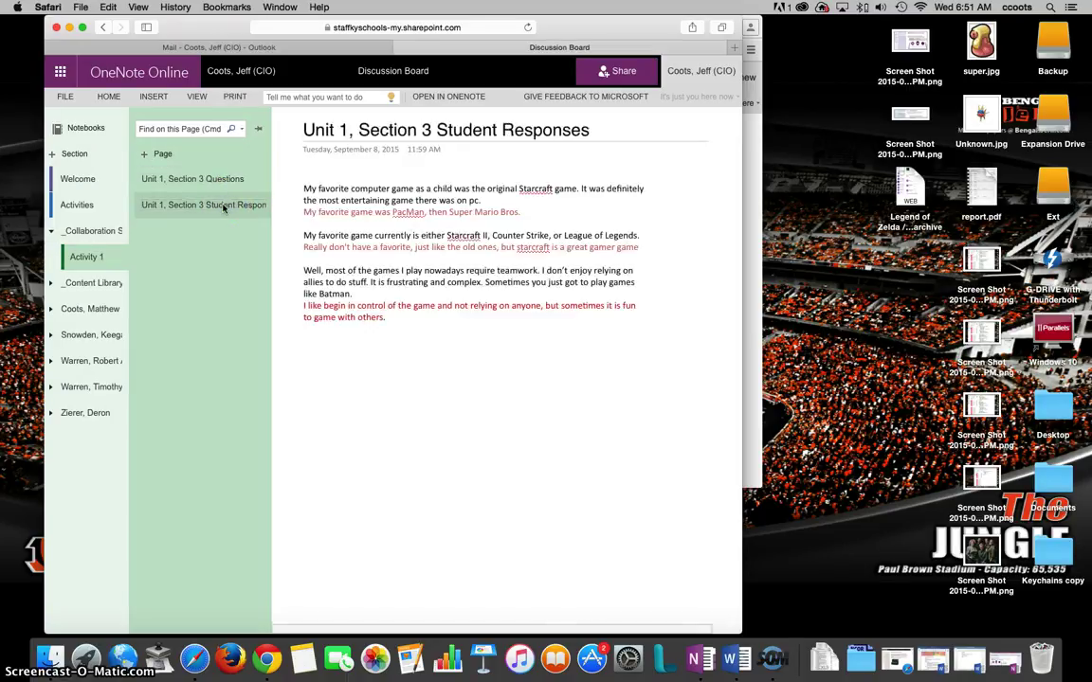
{"action": "left_click", "coordinate": [398, 158]}
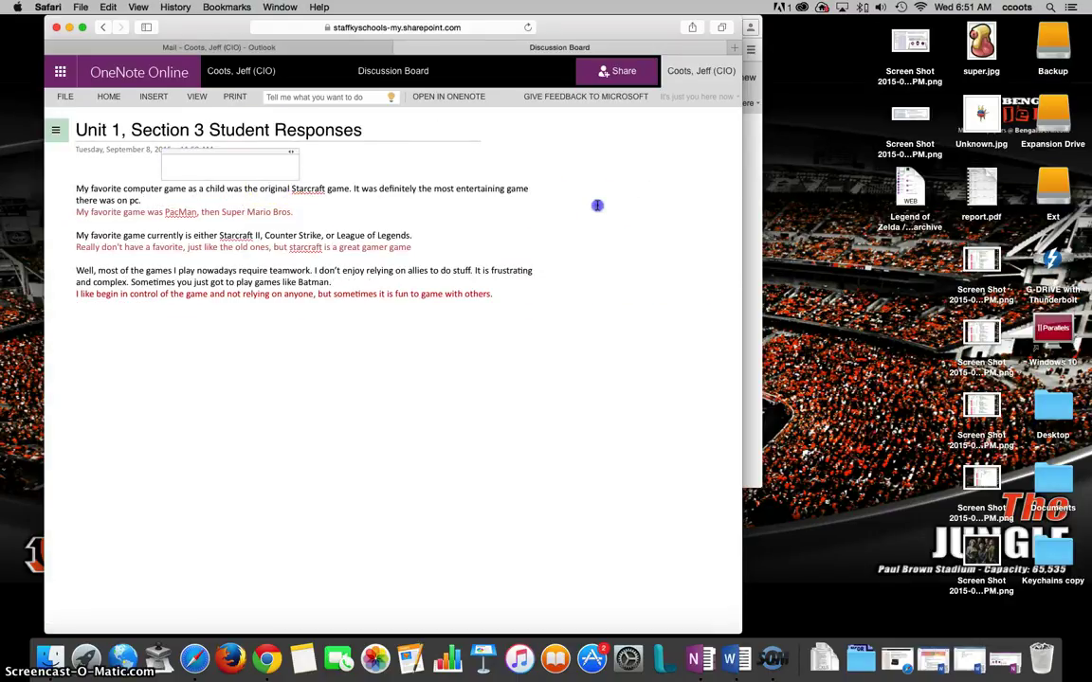
{"action": "left_click", "coordinate": [597, 205]}
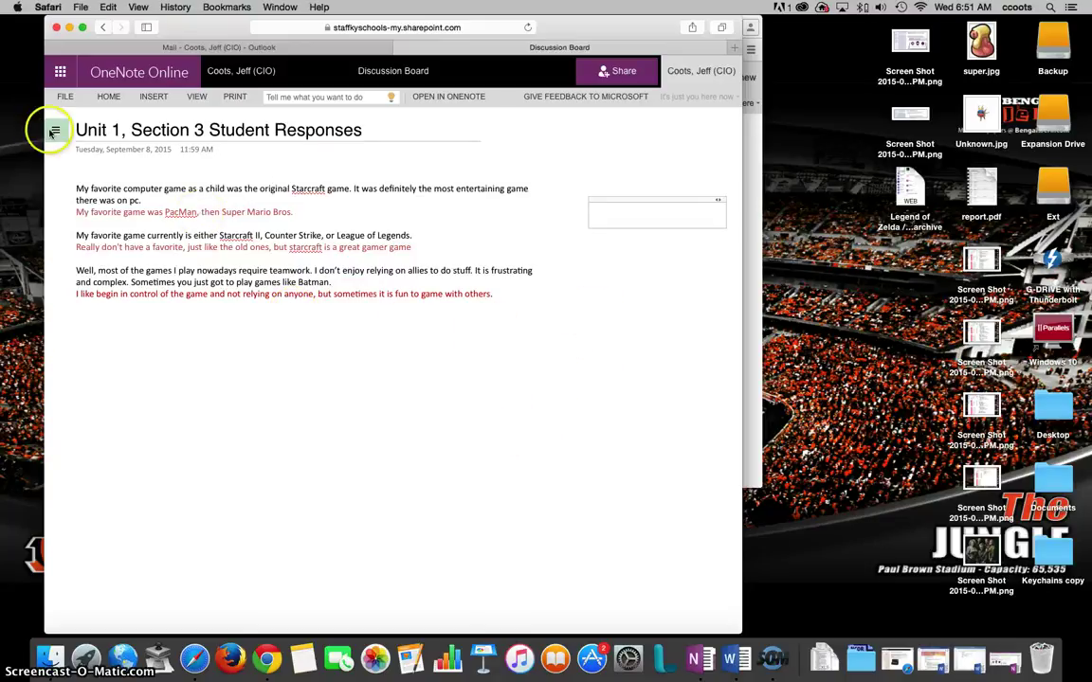
Show the notebook navigation again and view the Welcome and Activities sections.
{"action": "left_click", "coordinate": [55, 130]}
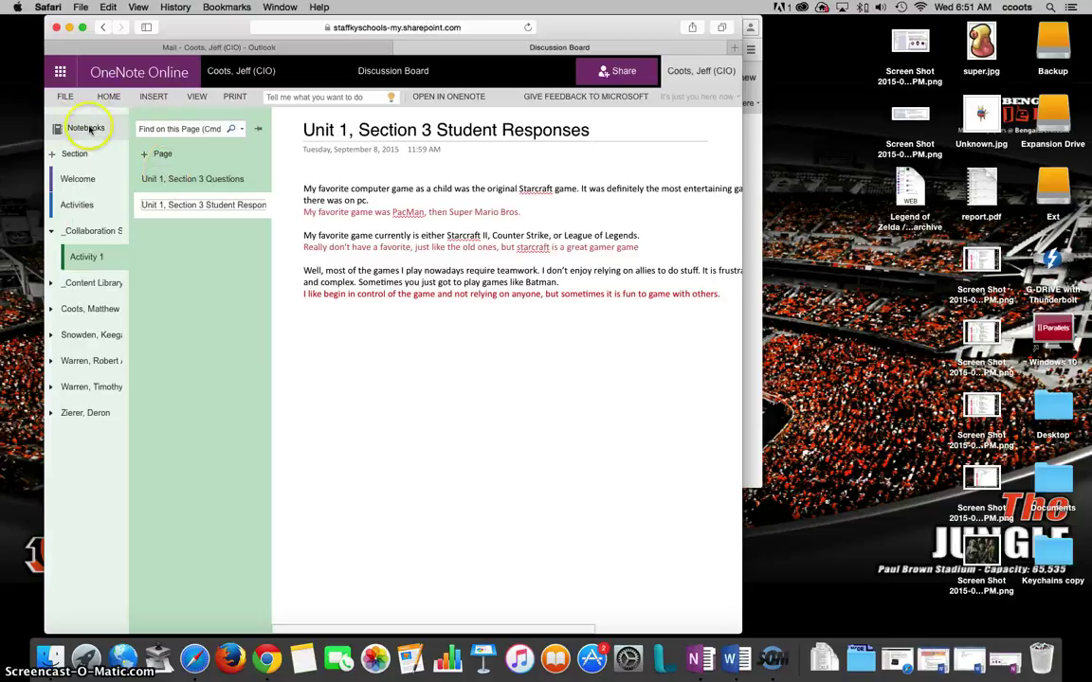
{"action": "left_click", "coordinate": [77, 181]}
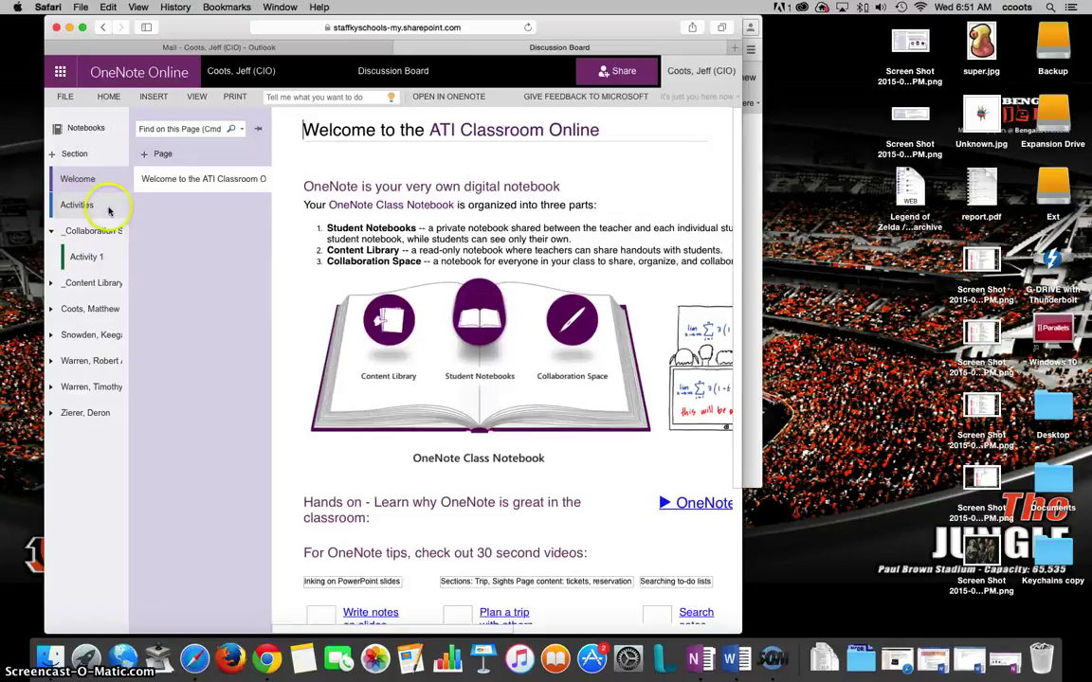
{"action": "left_click", "coordinate": [77, 205]}
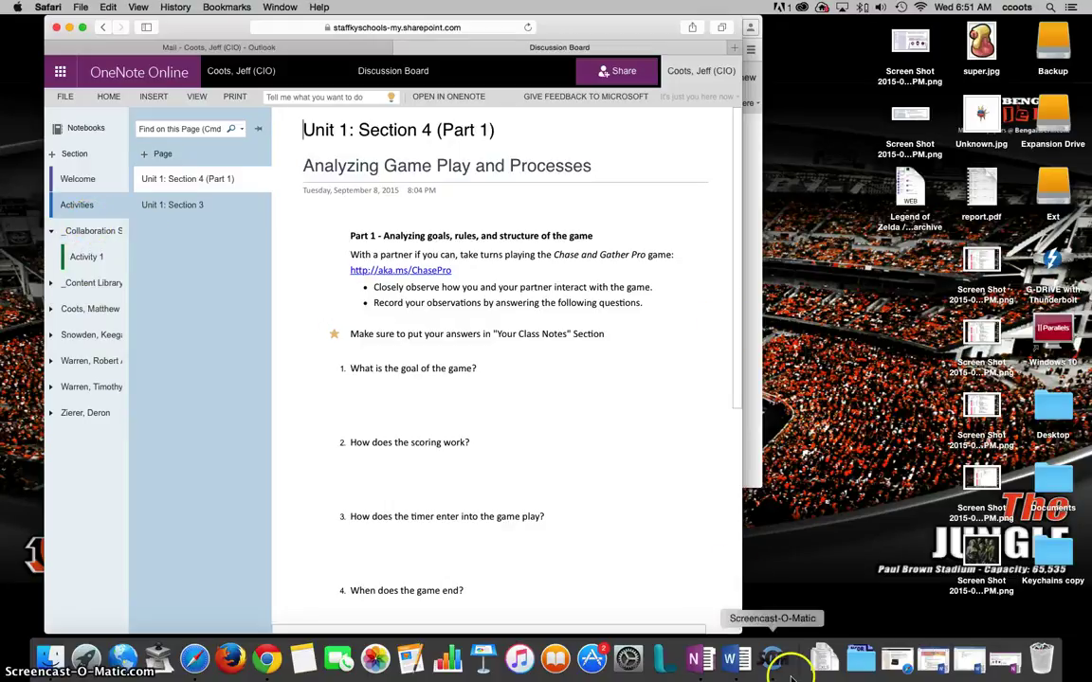
Switch to the OneNote desktop app, move its window higher, and view the Activities section of the Discussion Board notebook.
{"action": "left_click", "coordinate": [1004, 658]}
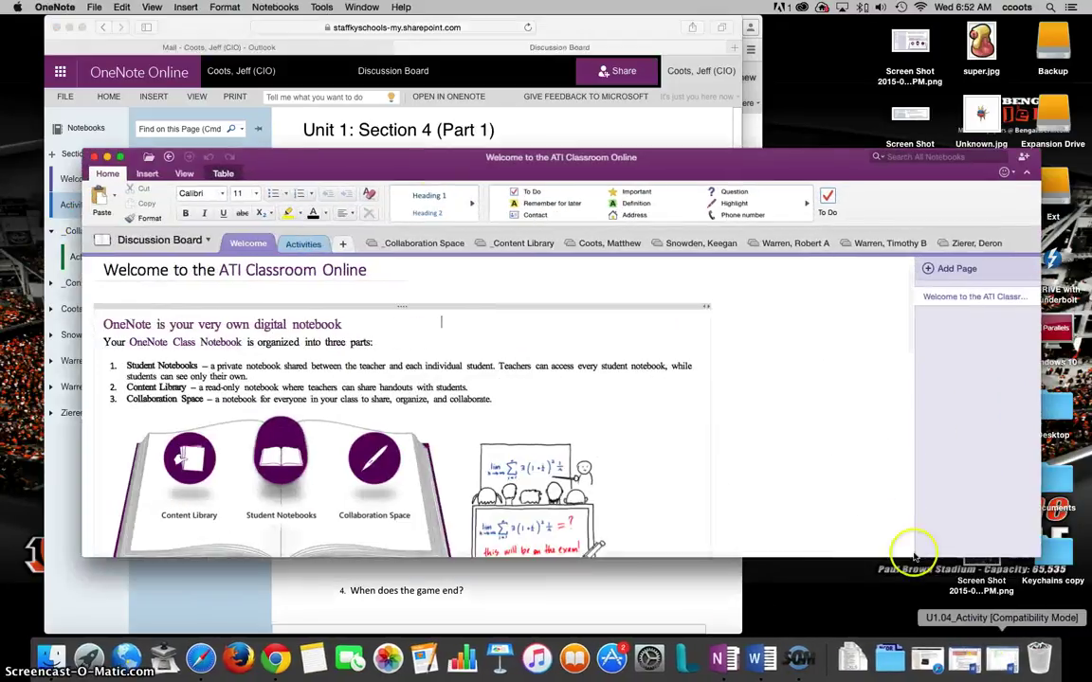
{"action": "left_click_drag", "start_coordinate": [422, 176], "coordinate": [406, 92]}
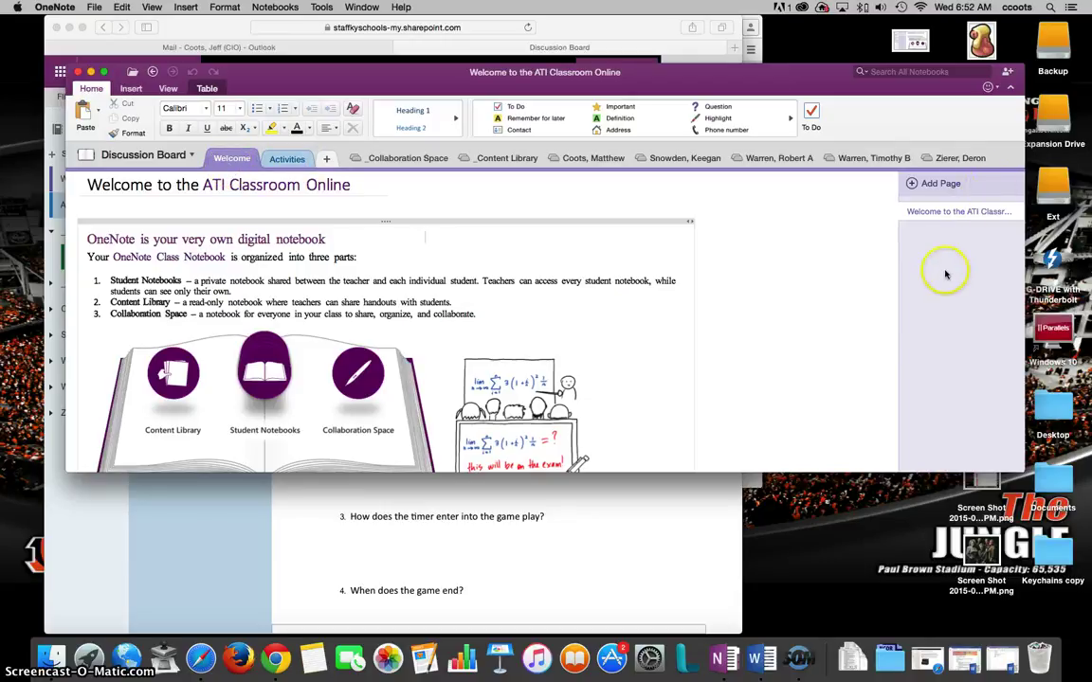
{"action": "left_click", "coordinate": [284, 159]}
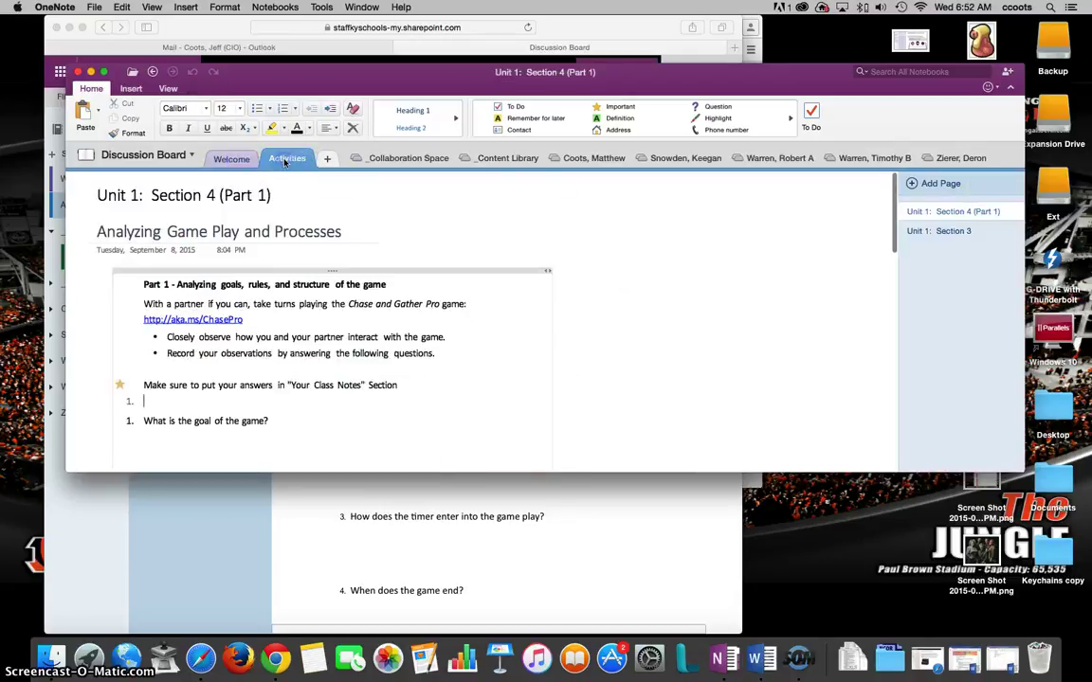